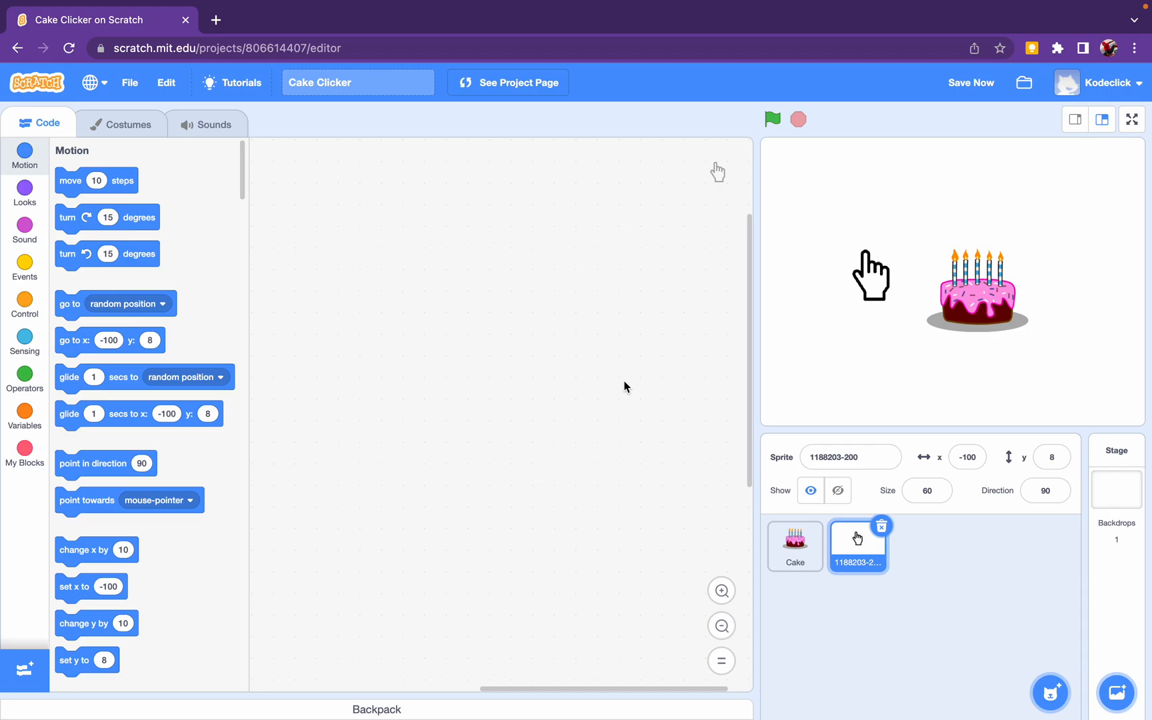
- Flip between the Cake and hand sprite thumbnails, finishing with the Cake sprite selected
{"action": "left_click", "coordinate": [378, 85]}
{"action": "left_click", "coordinate": [795, 544]}
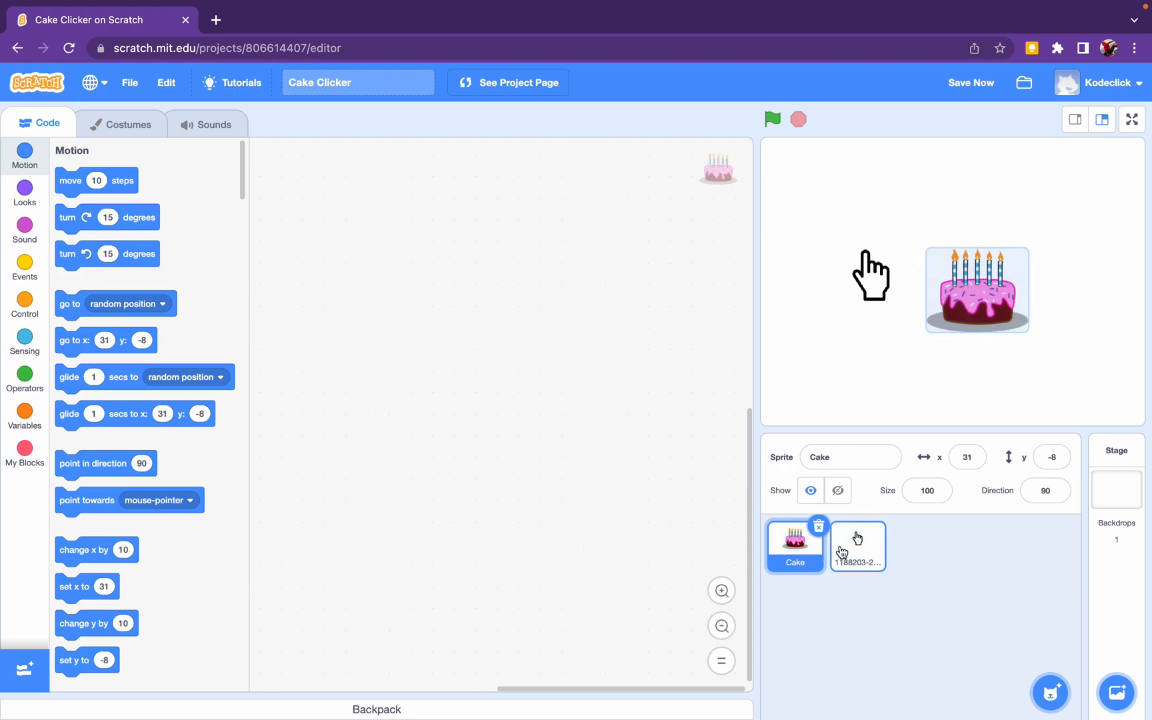
{"action": "left_click", "coordinate": [842, 550]}
{"action": "left_click", "coordinate": [794, 544]}
{"action": "left_click", "coordinate": [856, 548]}
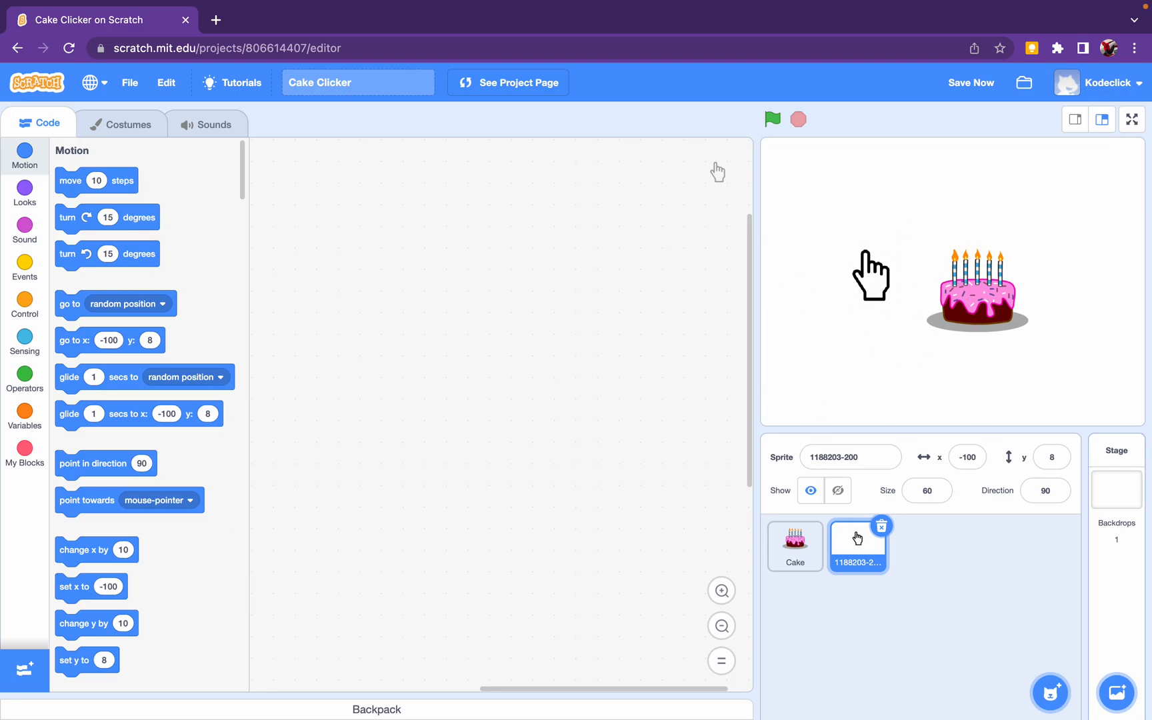
- Briefly visit the sprite library, then view the Cake sprite's cake-a and cake-b costumes
{"action": "left_click", "coordinate": [794, 542]}
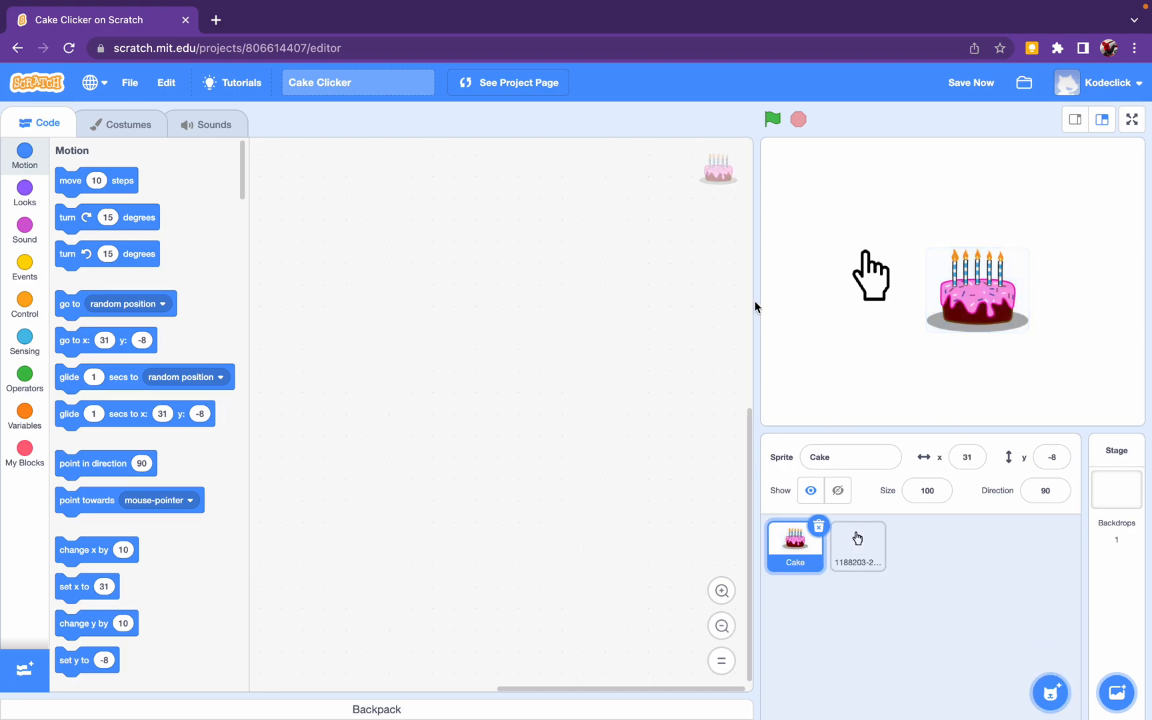
{"action": "left_click", "coordinate": [1049, 691]}
{"action": "left_click", "coordinate": [54, 131]}
{"action": "type", "text": "cak"}
{"action": "left_click", "coordinate": [28, 80]}
{"action": "left_click", "coordinate": [115, 129]}
{"action": "left_click", "coordinate": [66, 180]}
{"action": "left_click", "coordinate": [61, 261]}
- Move cake-b to the first costume slot so the lit-candle cake-a is second
{"action": "left_click", "coordinate": [60, 175]}
{"action": "left_click", "coordinate": [60, 252]}
{"action": "mouse_move", "coordinate": [60, 175]}
{"action": "left_mouse_down"}
{"action": "mouse_move", "coordinate": [55, 164]}
{"action": "mouse_move", "coordinate": [60, 252]}
{"action": "left_mouse_up"}
{"action": "left_click", "coordinate": [47, 154]}
{"action": "left_click", "coordinate": [50, 252]}
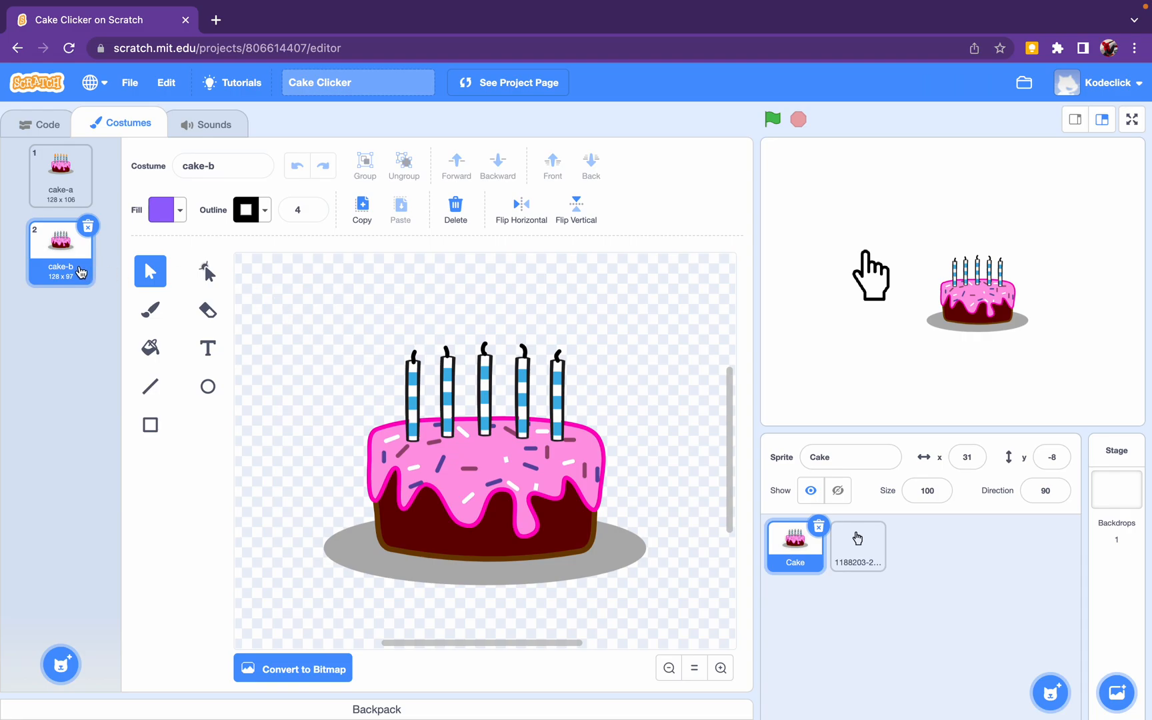
{"action": "left_click_drag", "start_coordinate": [79, 269], "coordinate": [60, 171]}
- Add a when-green-flag-clicked block to the Cake sprite's scripts
{"action": "left_click", "coordinate": [60, 253]}
{"action": "left_click", "coordinate": [61, 176]}
{"action": "left_click", "coordinate": [40, 124]}
{"action": "left_click", "coordinate": [24, 300]}
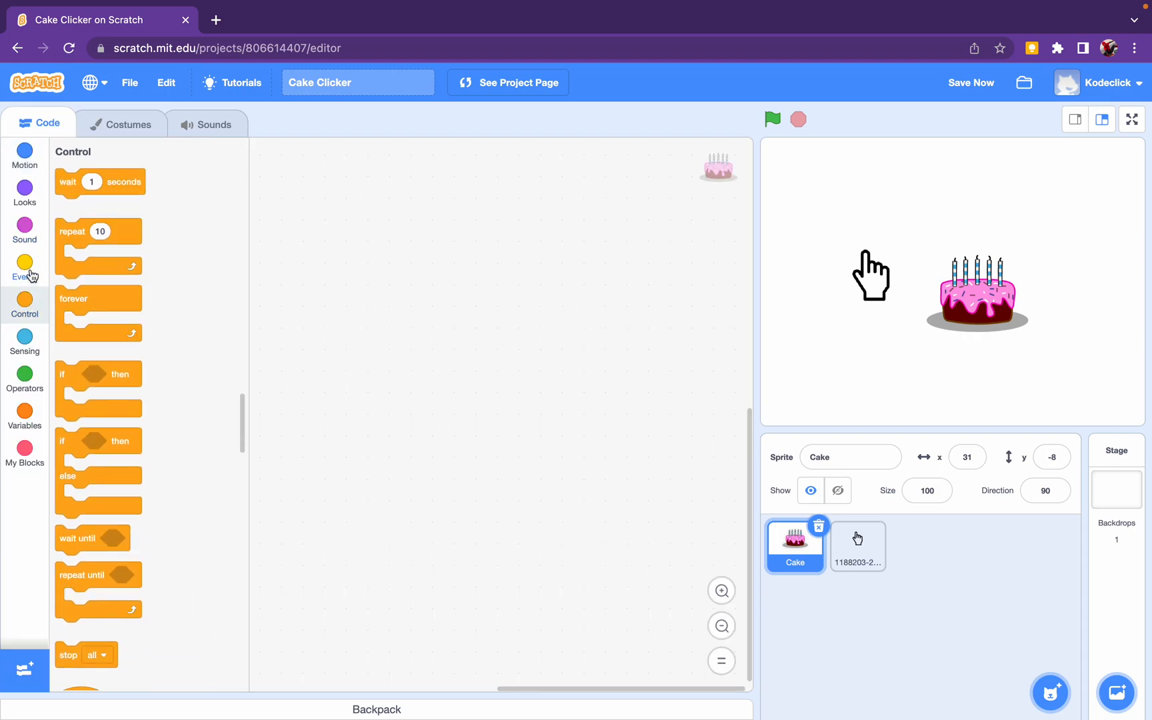
{"action": "left_click", "coordinate": [25, 263]}
{"action": "left_click_drag", "start_coordinate": [95, 188], "coordinate": [347, 221]}
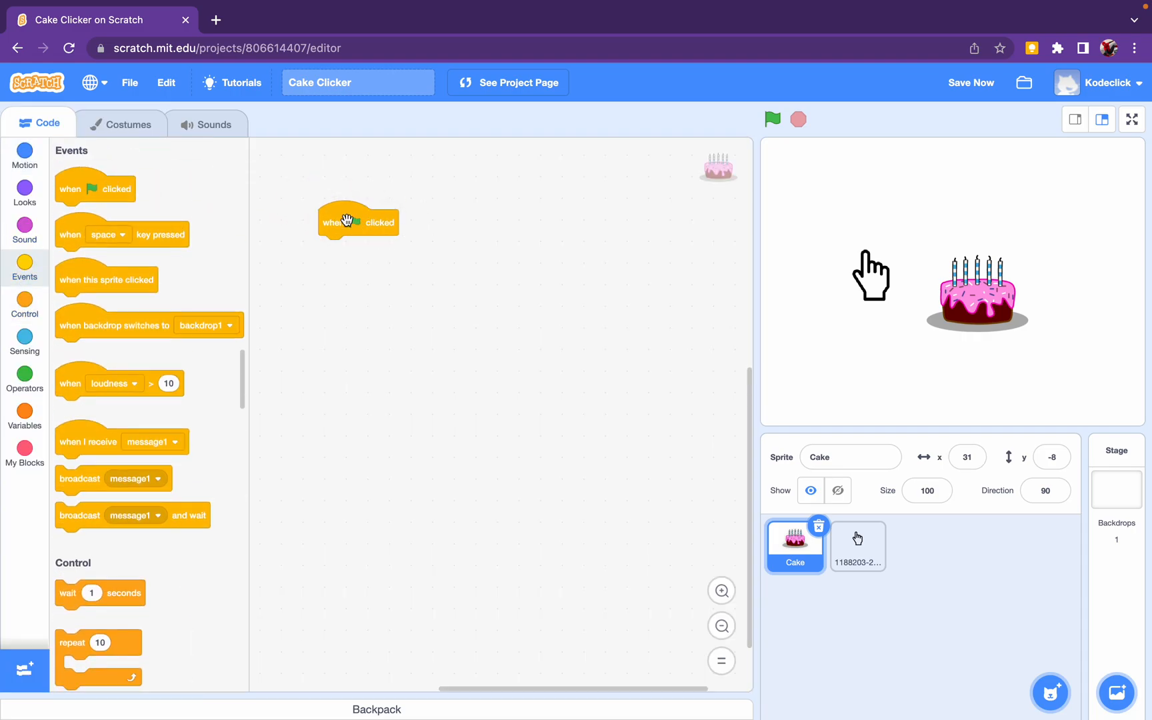
- Attach a switch-costume-to block under it set to cake-b
{"action": "left_click", "coordinate": [24, 189]}
{"action": "scroll", "coordinate": [89, 439], "scroll_direction": "down", "scroll_amount": 3}
{"action": "scroll", "coordinate": [90, 439], "scroll_direction": "up", "scroll_amount": 2}
{"action": "left_click_drag", "start_coordinate": [90, 298], "coordinate": [351, 252]}
{"action": "left_click", "coordinate": [431, 250]}
{"action": "left_click", "coordinate": [401, 290]}
{"action": "left_click", "coordinate": [121, 124]}
{"action": "left_click", "coordinate": [36, 125]}
- Give the hand sprite a green-flag start with an empty forever loop
{"action": "left_click", "coordinate": [858, 545]}
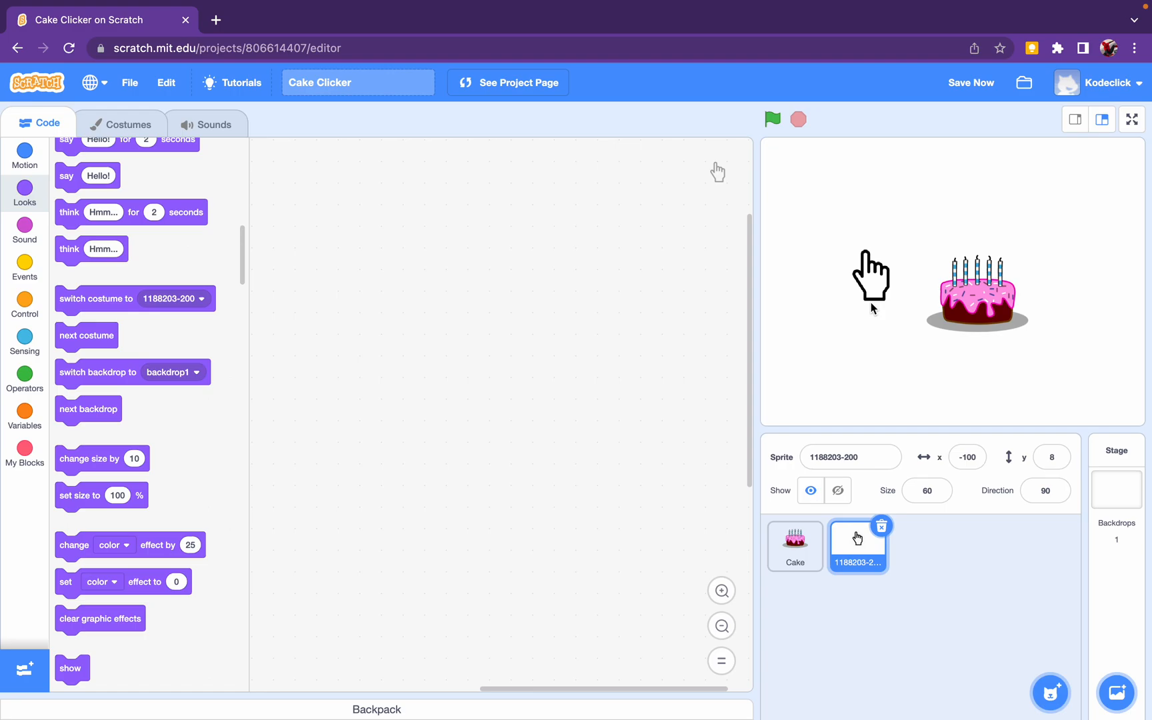
{"action": "left_click", "coordinate": [25, 264]}
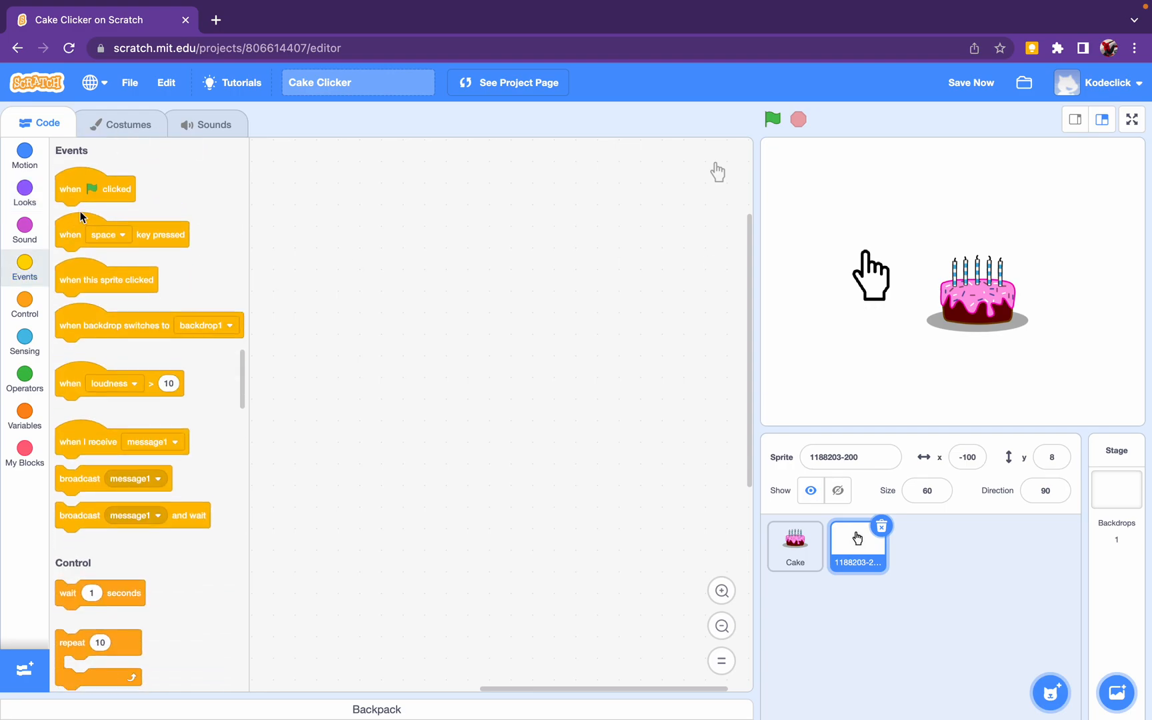
{"action": "left_click_drag", "start_coordinate": [81, 191], "coordinate": [382, 253]}
{"action": "scroll", "coordinate": [193, 480], "scroll_direction": "down", "scroll_amount": 5}
{"action": "left_click_drag", "start_coordinate": [77, 223], "coordinate": [387, 282]}
- Place loose set x to -100 and set y to 8 blocks beside the loop and test them
{"action": "left_click", "coordinate": [26, 165]}
{"action": "scroll", "coordinate": [154, 311], "scroll_direction": "down", "scroll_amount": 5}
{"action": "scroll", "coordinate": [155, 312], "scroll_direction": "down", "scroll_amount": 3}
{"action": "scroll", "coordinate": [154, 312], "scroll_direction": "up", "scroll_amount": 1}
{"action": "scroll", "coordinate": [122, 552], "scroll_direction": "up", "scroll_amount": 4}
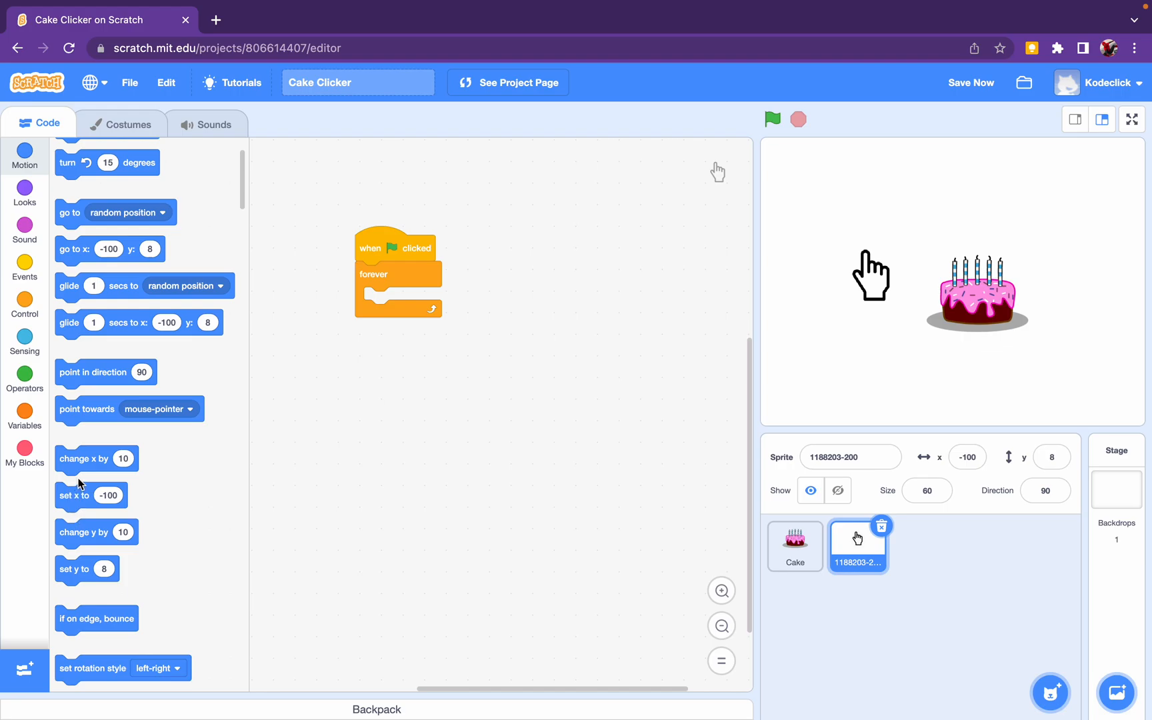
{"action": "left_click_drag", "start_coordinate": [73, 494], "coordinate": [455, 480]}
{"action": "mouse_move", "coordinate": [81, 570]}
{"action": "left_mouse_down"}
{"action": "mouse_move", "coordinate": [463, 547]}
{"action": "mouse_move", "coordinate": [455, 560]}
{"action": "mouse_move", "coordinate": [461, 540]}
{"action": "left_mouse_up"}
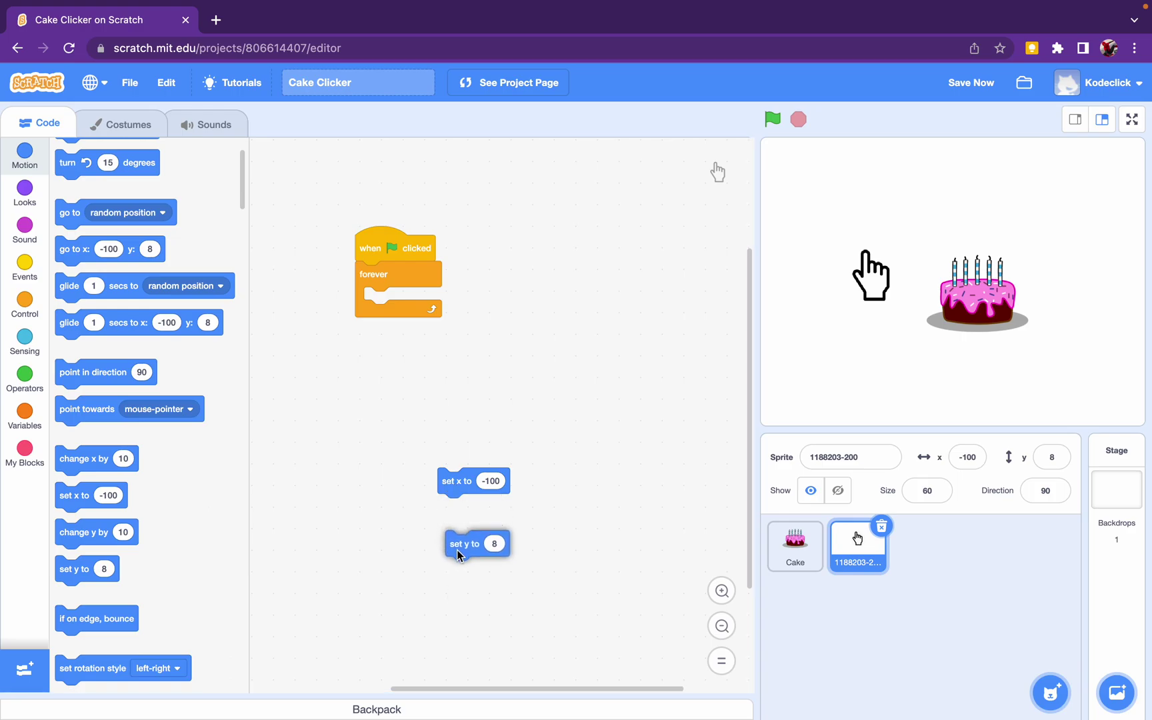
{"action": "left_click", "coordinate": [492, 481]}
{"action": "type", "text": "-200"}
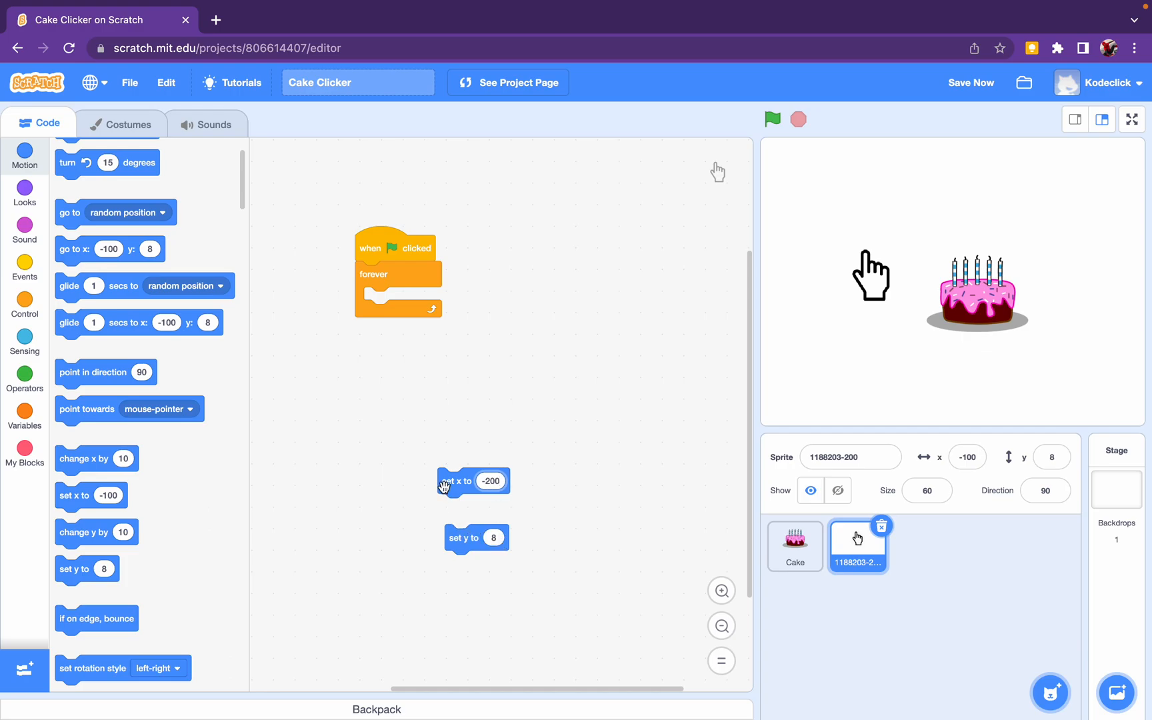
{"action": "left_click", "coordinate": [459, 480]}
{"action": "left_click", "coordinate": [485, 483]}
{"action": "type", "text": "-100"}
{"action": "left_click", "coordinate": [424, 491]}
- Stack set y under set x and bring out mouse x and mouse y reporters
{"action": "left_click", "coordinate": [468, 540]}
{"action": "left_click_drag", "start_coordinate": [462, 477], "coordinate": [442, 387]}
{"action": "mouse_move", "coordinate": [468, 540]}
{"action": "left_mouse_down"}
{"action": "mouse_move", "coordinate": [447, 430]}
{"action": "mouse_move", "coordinate": [441, 486]}
{"action": "left_mouse_up"}
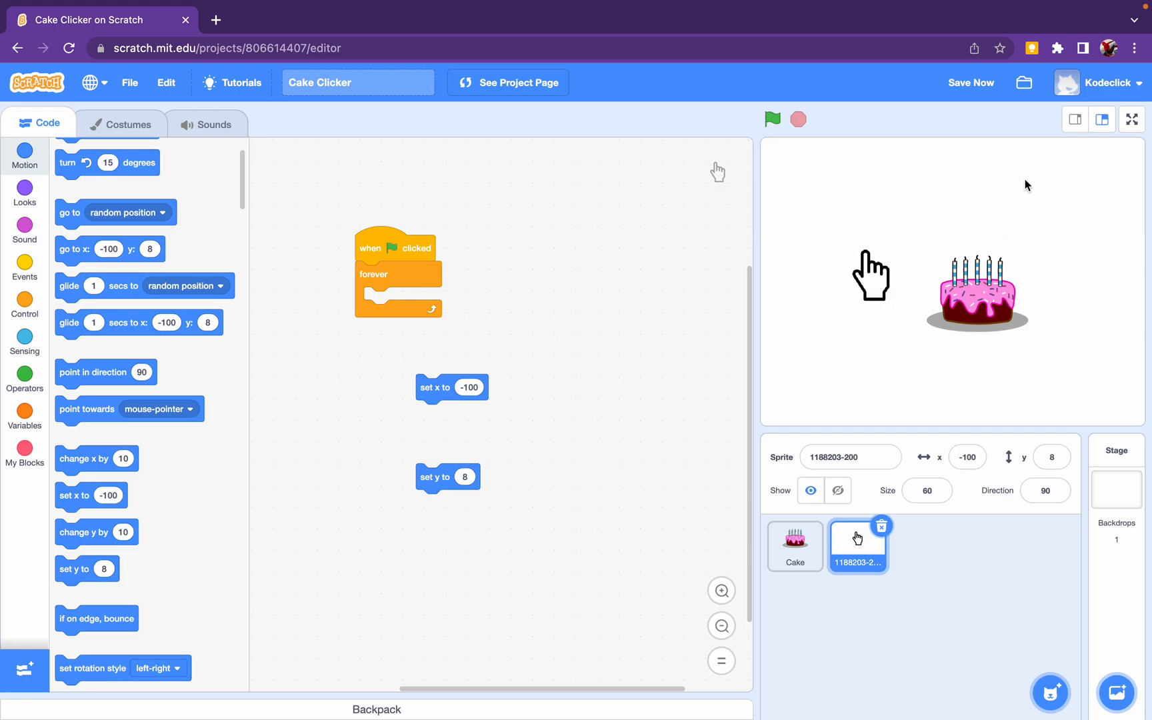
{"action": "left_click", "coordinate": [25, 341]}
{"action": "scroll", "coordinate": [135, 360], "scroll_direction": "down", "scroll_amount": 2}
{"action": "left_click_drag", "start_coordinate": [79, 405], "coordinate": [299, 405]}
{"action": "left_click_drag", "start_coordinate": [78, 432], "coordinate": [295, 434]}
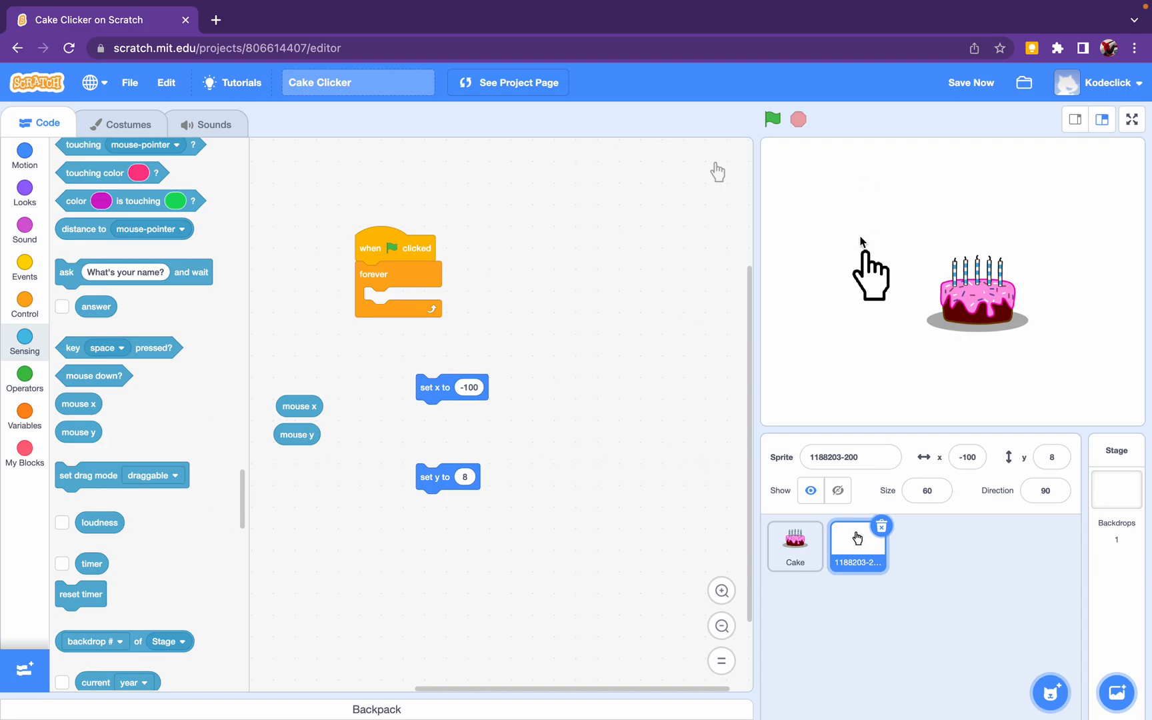
- Set x to mouse x and y to mouse y inside the forever loop and run it so the hand follows the mouse
{"action": "left_click_drag", "start_coordinate": [299, 406], "coordinate": [490, 392]}
{"action": "left_click_drag", "start_coordinate": [307, 435], "coordinate": [468, 477]}
{"action": "left_click_drag", "start_coordinate": [434, 386], "coordinate": [382, 299]}
{"action": "left_click_drag", "start_coordinate": [437, 477], "coordinate": [386, 328]}
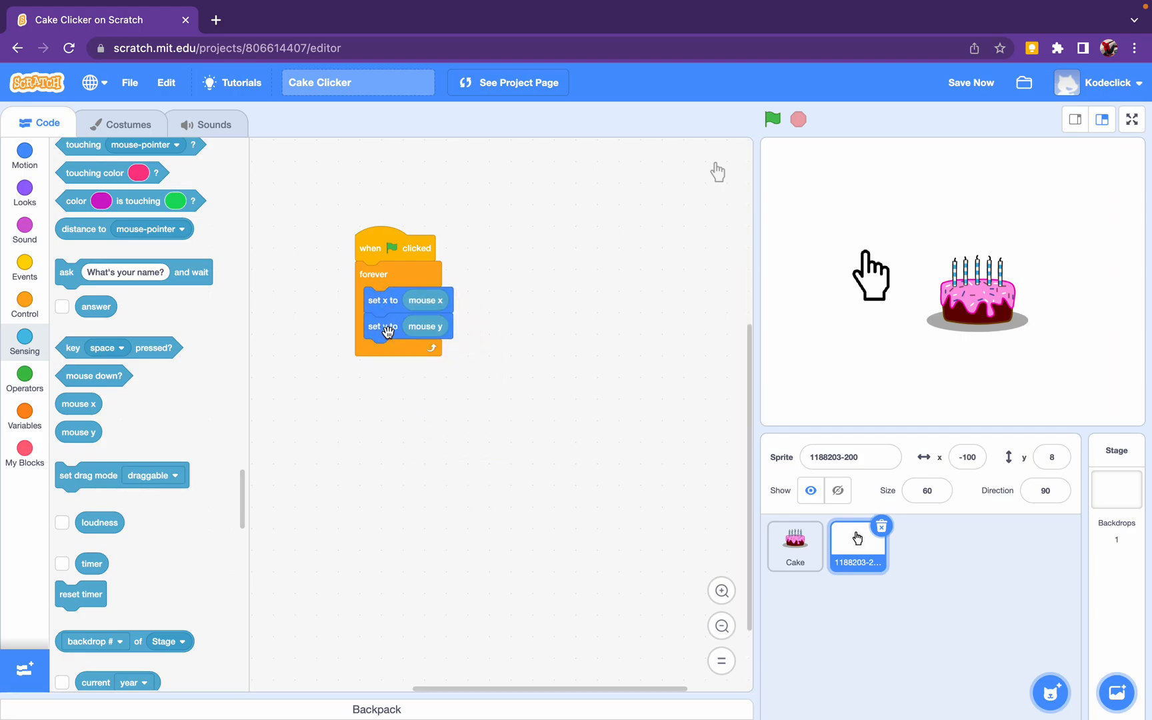
{"action": "left_click", "coordinate": [772, 119]}
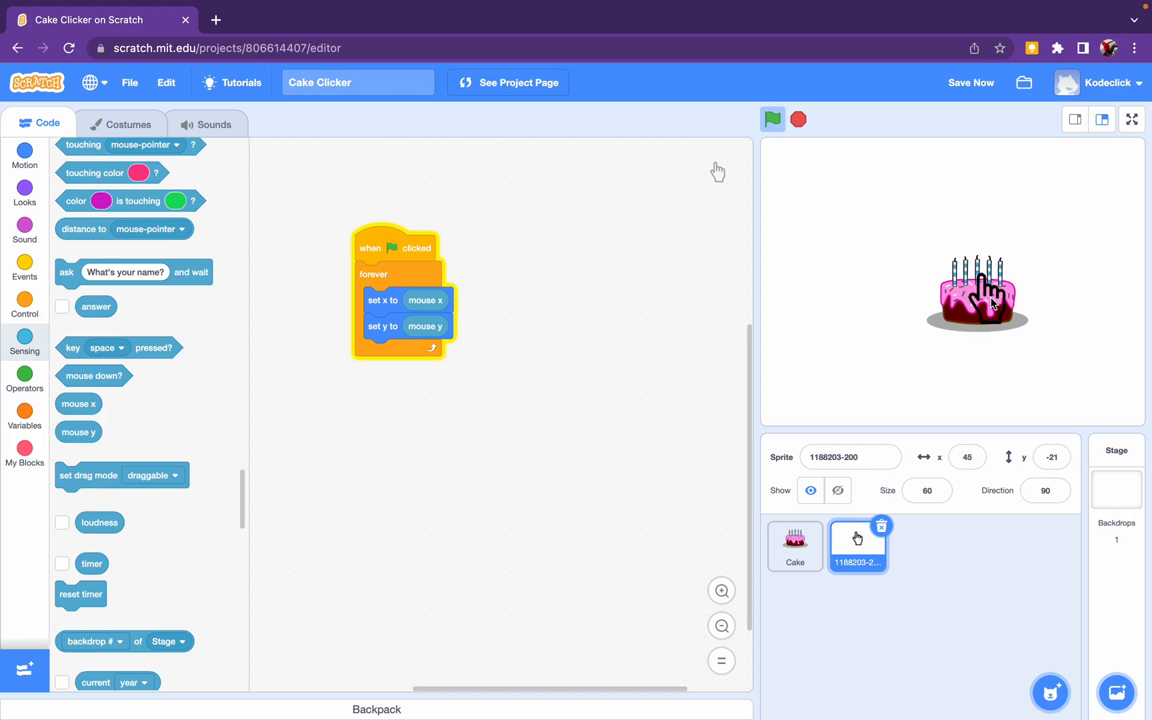
- Fill the inside of the hand costume with white and position the hand over the cake
{"action": "left_click", "coordinate": [128, 124]}
{"action": "left_click", "coordinate": [208, 337]}
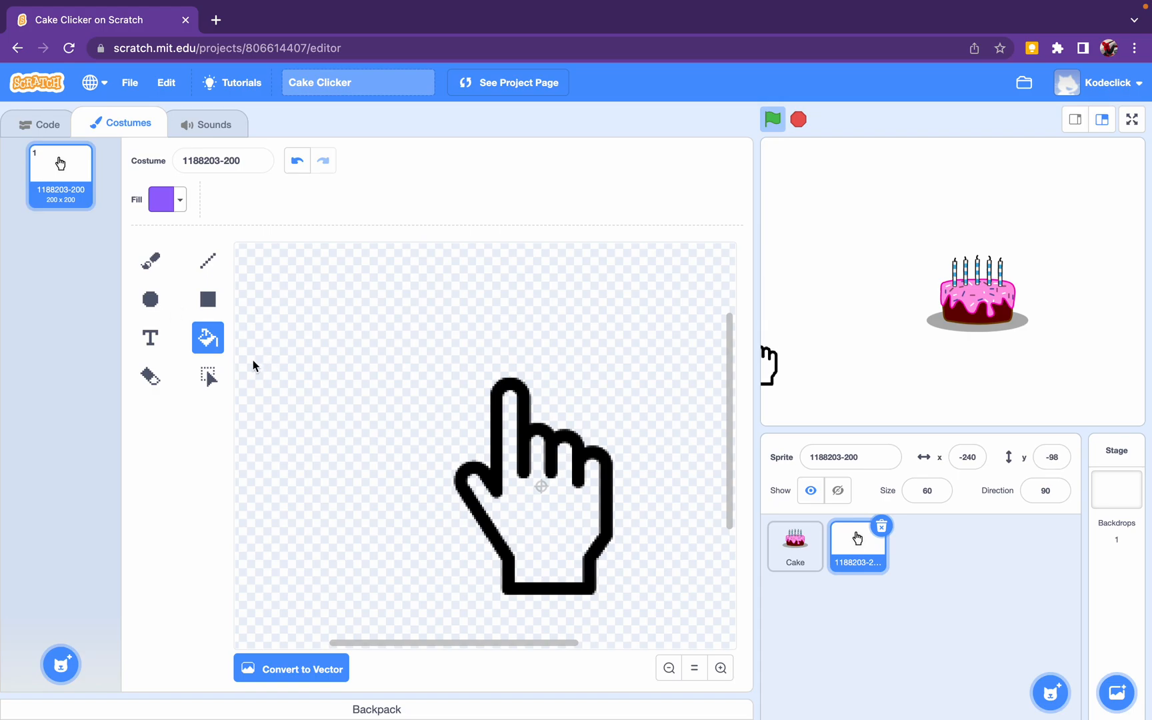
{"action": "left_click_drag", "start_coordinate": [167, 337], "coordinate": [101, 337]}
{"action": "left_click", "coordinate": [550, 543]}
{"action": "left_click_drag", "start_coordinate": [768, 417], "coordinate": [976, 268]}
{"action": "mouse_move", "coordinate": [934, 312]}
{"action": "left_mouse_down"}
{"action": "mouse_move", "coordinate": [999, 308]}
{"action": "mouse_move", "coordinate": [981, 302]}
{"action": "left_mouse_up"}
{"action": "left_click", "coordinate": [40, 125]}
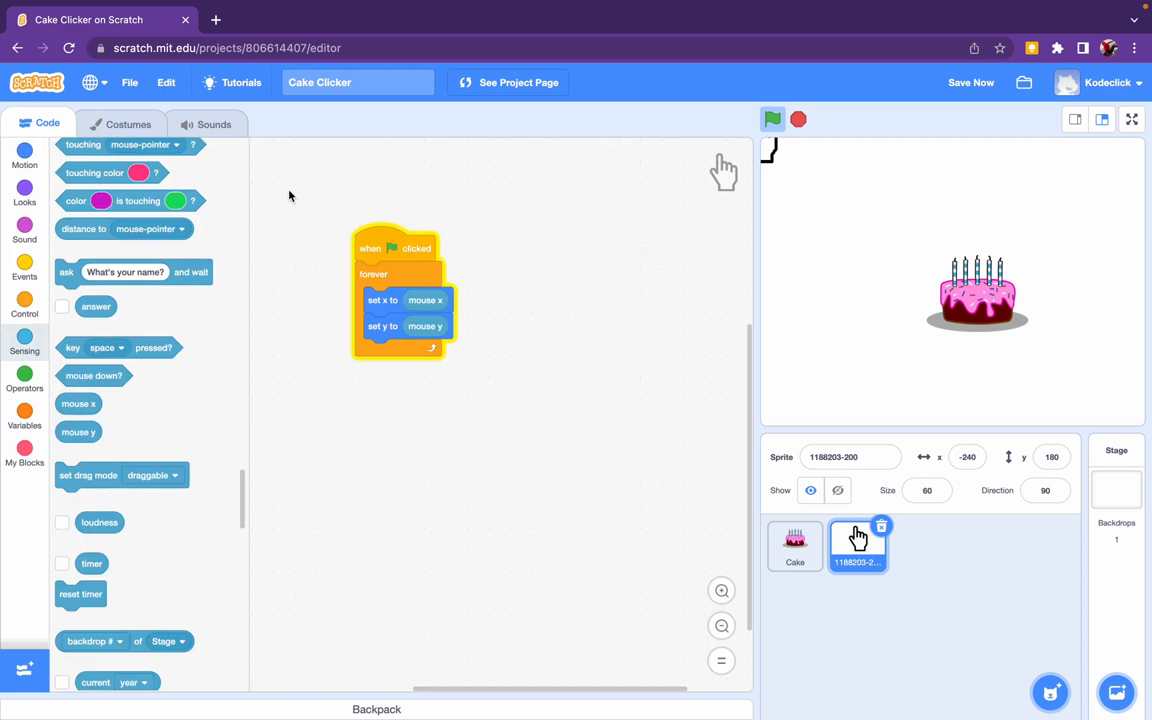
- Add go to x: 0 y: 0 under the Cake's green-flag start so it centres on the stage
{"action": "left_click", "coordinate": [796, 540]}
{"action": "left_click", "coordinate": [25, 157]}
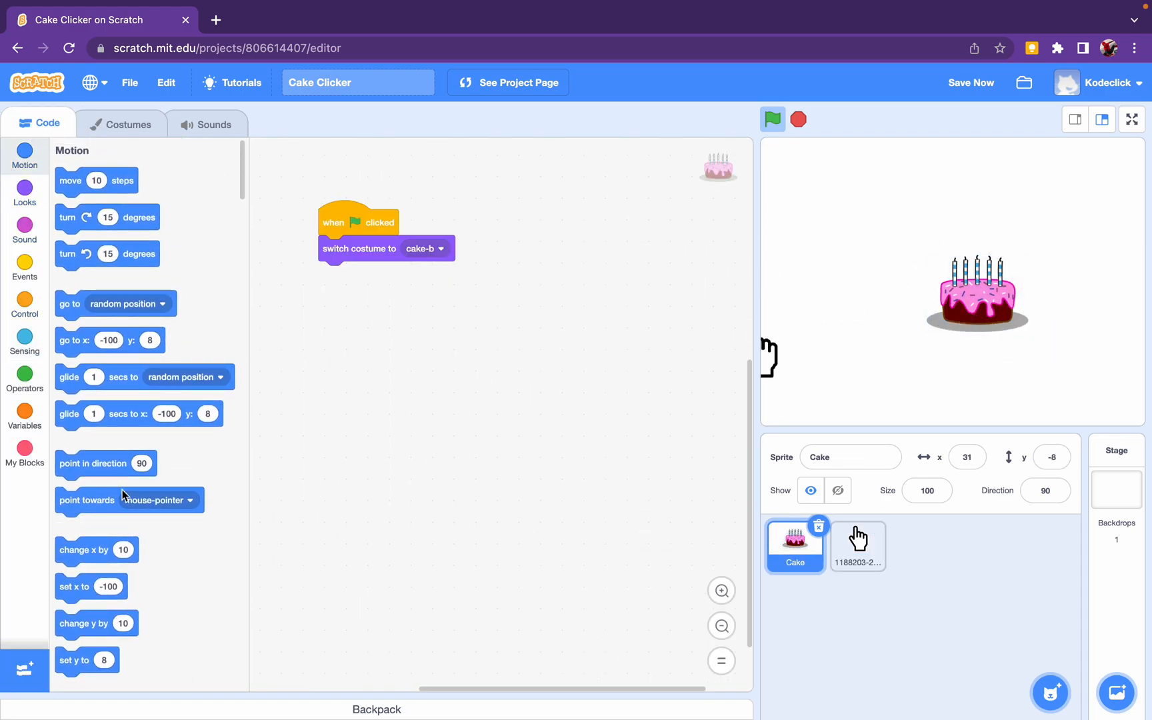
{"action": "left_click_drag", "start_coordinate": [74, 340], "coordinate": [337, 252]}
{"action": "left_click", "coordinate": [371, 248]}
{"action": "type", "text": "0"}
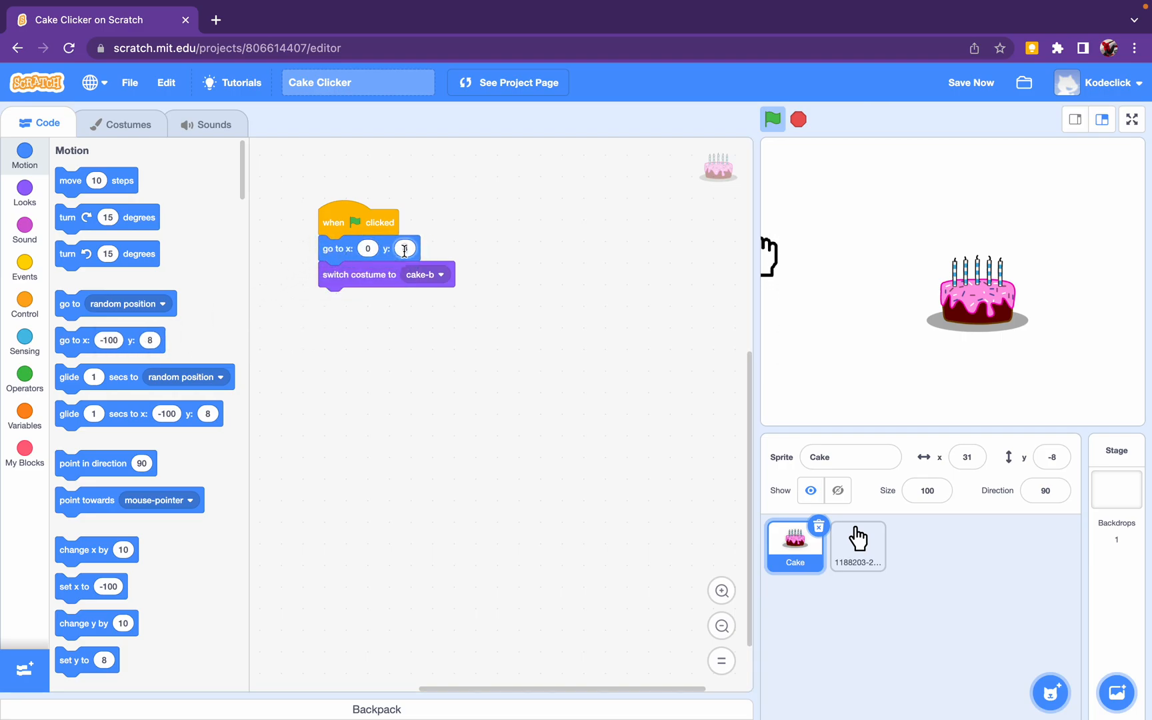
{"action": "type", "text": "0"}
{"action": "left_click", "coordinate": [772, 118]}
{"action": "left_click", "coordinate": [971, 293]}
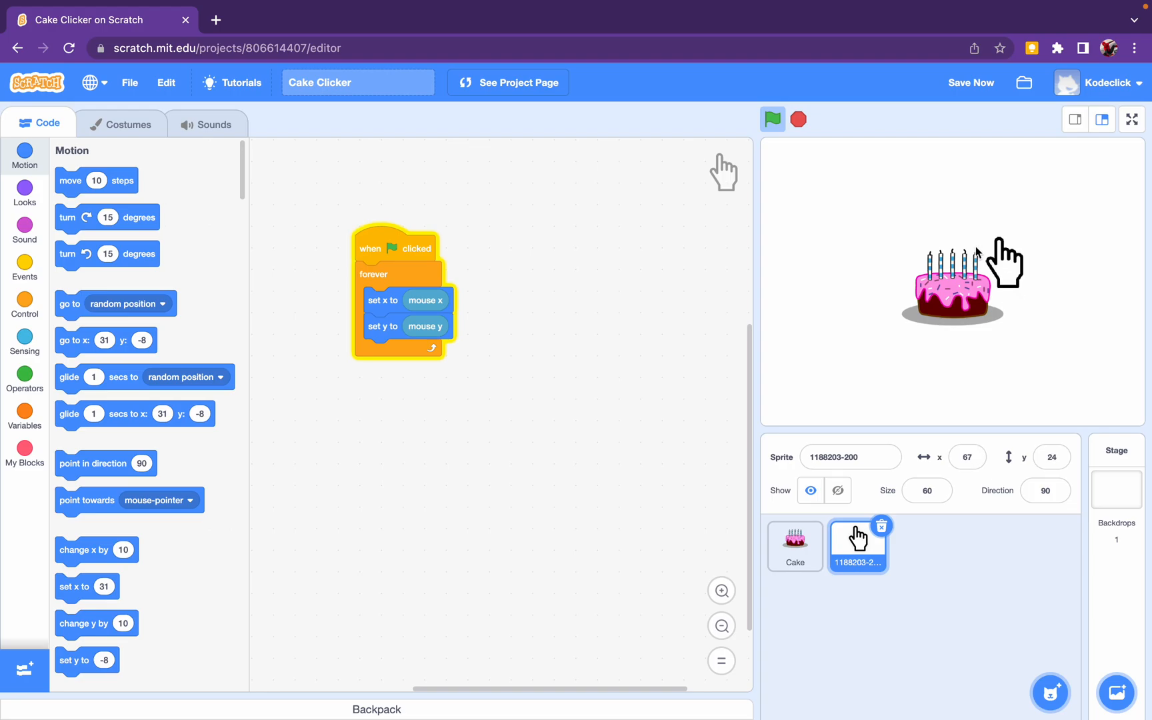
- Give the hand a when-this-sprite-clicked script with an if touching Cake check, and test it
{"action": "left_click", "coordinate": [24, 264]}
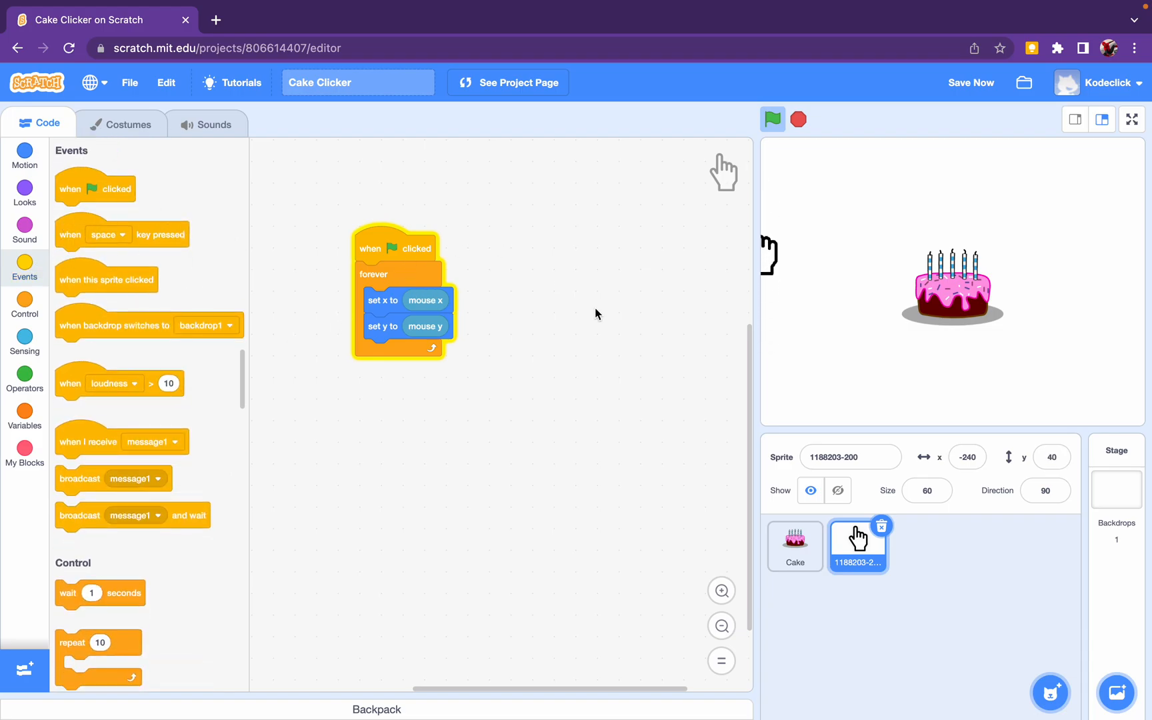
{"action": "mouse_move", "coordinate": [94, 280]}
{"action": "left_mouse_down"}
{"action": "mouse_move", "coordinate": [693, 266]}
{"action": "mouse_move", "coordinate": [657, 269]}
{"action": "left_mouse_up"}
{"action": "scroll", "coordinate": [85, 402], "scroll_direction": "down", "scroll_amount": 5}
{"action": "scroll", "coordinate": [85, 402], "scroll_direction": "down", "scroll_amount": 1}
{"action": "left_click_drag", "start_coordinate": [72, 370], "coordinate": [645, 281]}
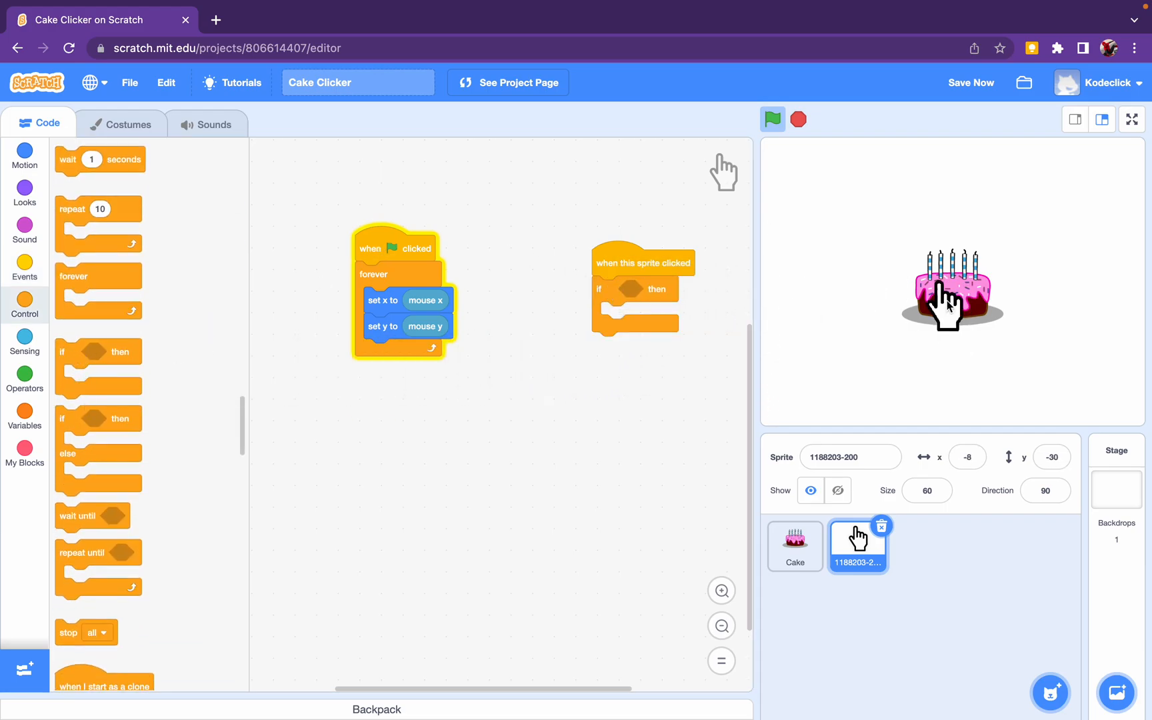
{"action": "left_click", "coordinate": [24, 337]}
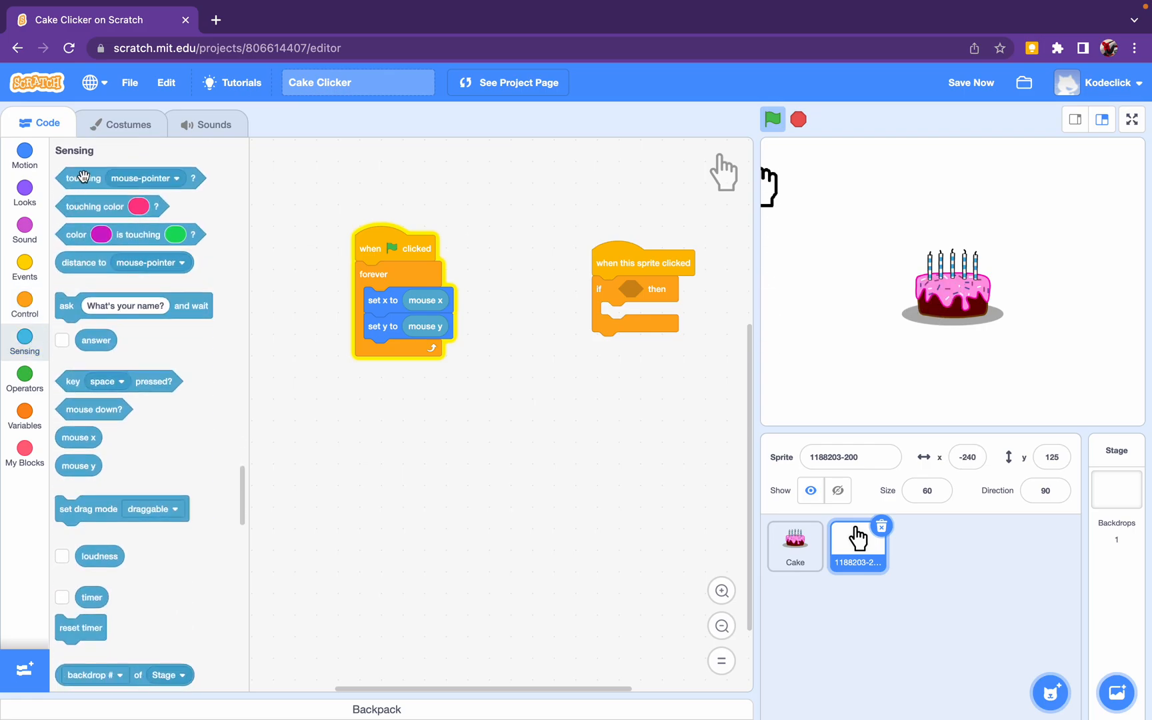
{"action": "mouse_move", "coordinate": [84, 178]}
{"action": "left_mouse_down"}
{"action": "mouse_move", "coordinate": [630, 288]}
{"action": "mouse_move", "coordinate": [543, 263]}
{"action": "left_mouse_up"}
{"action": "left_click", "coordinate": [664, 289]}
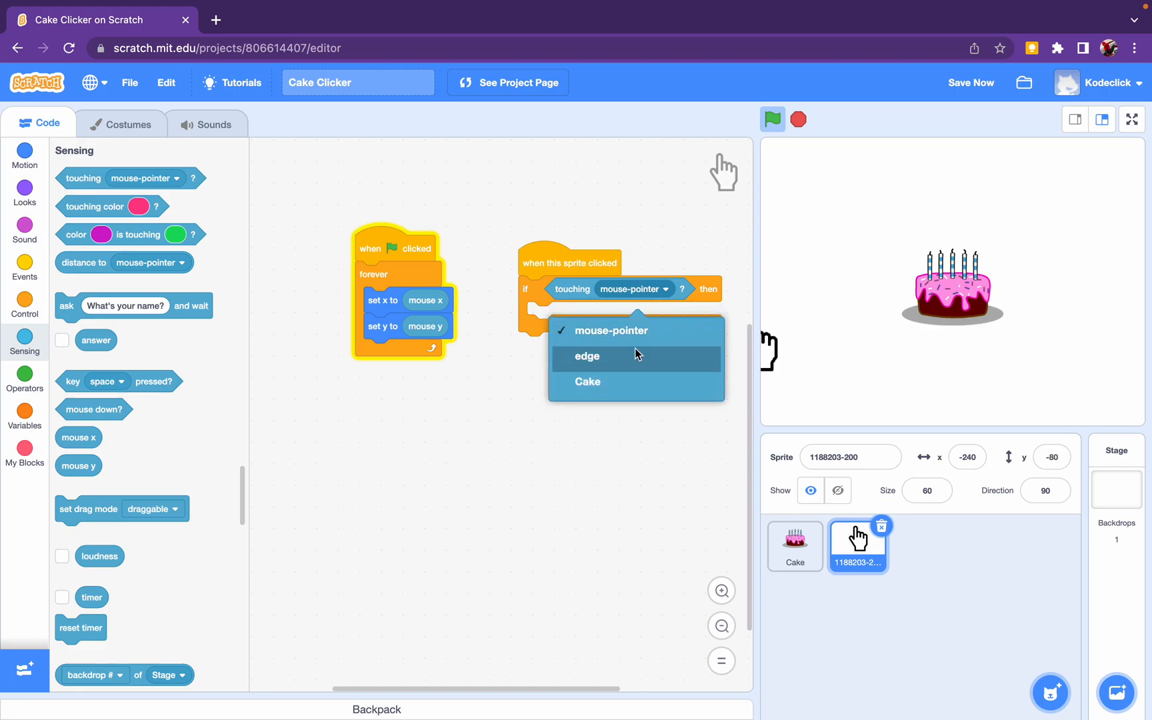
{"action": "left_click", "coordinate": [585, 379]}
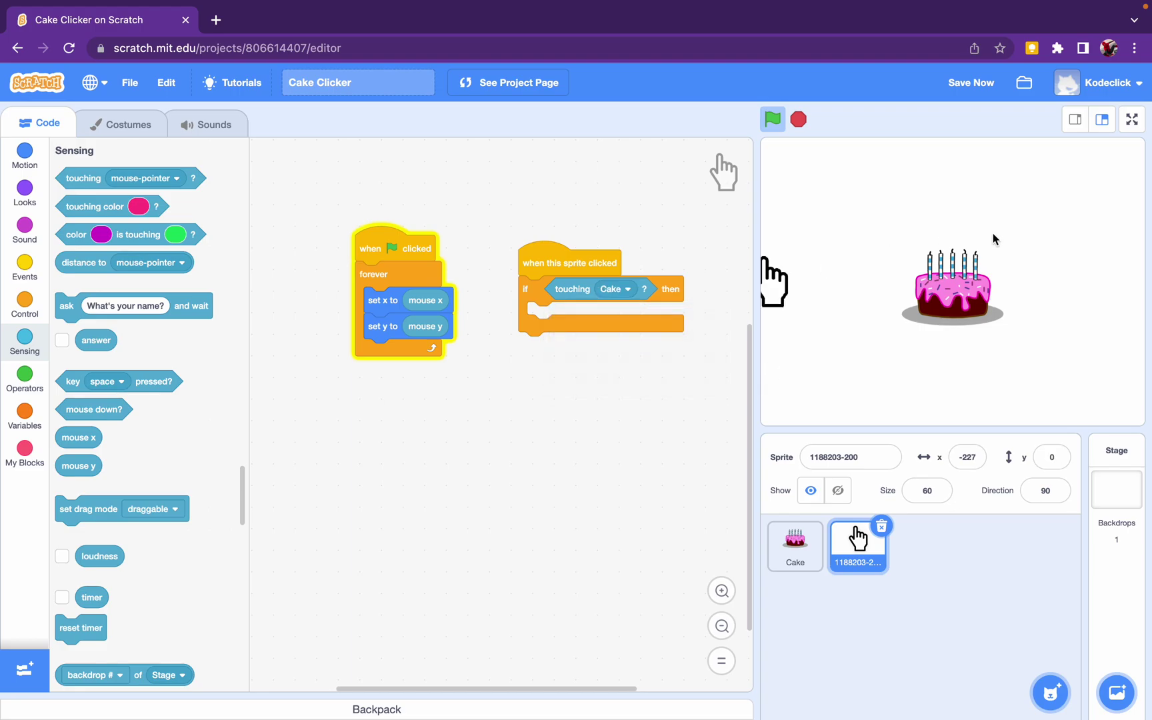
{"action": "left_click", "coordinate": [960, 295]}
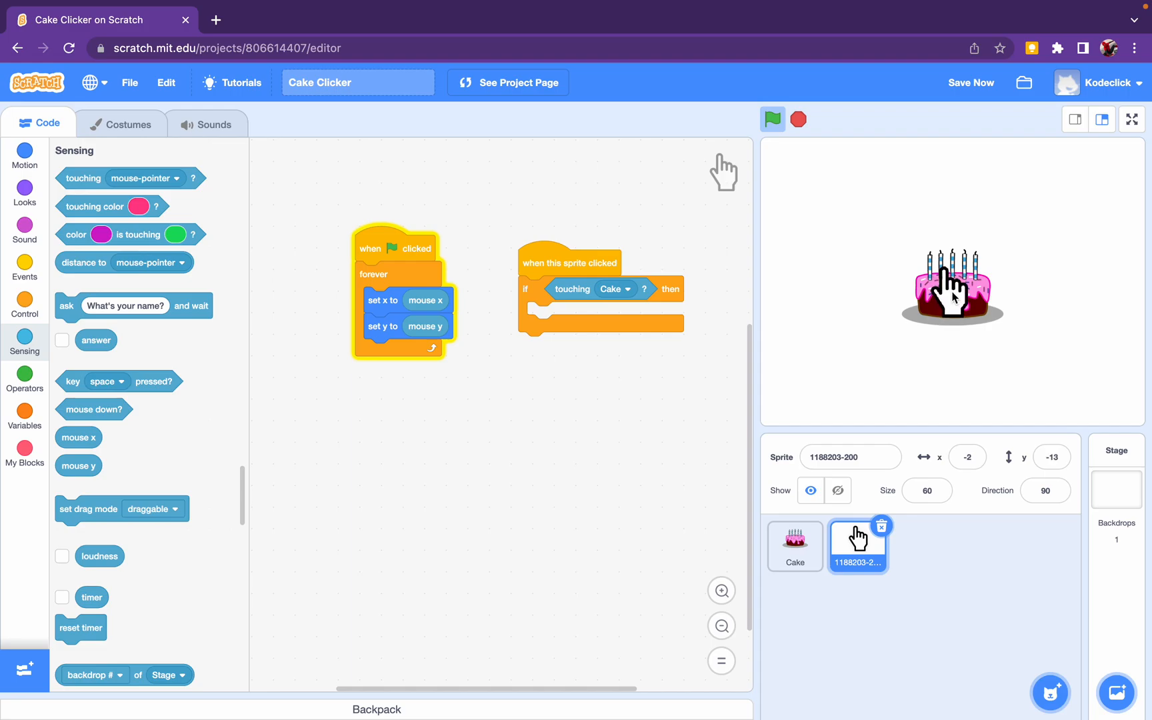
- Create a new variable named Points
{"action": "left_click", "coordinate": [24, 302]}
{"action": "left_click", "coordinate": [24, 414]}
{"action": "left_click", "coordinate": [107, 180]}
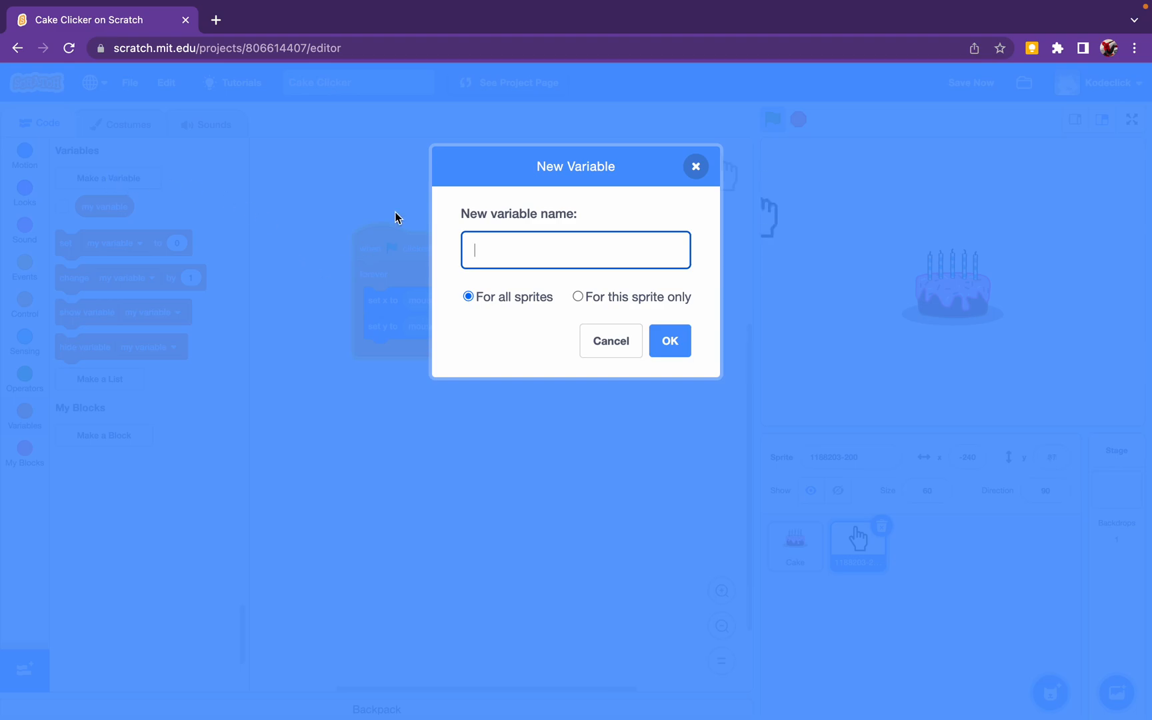
{"action": "type", "text": "Points"}
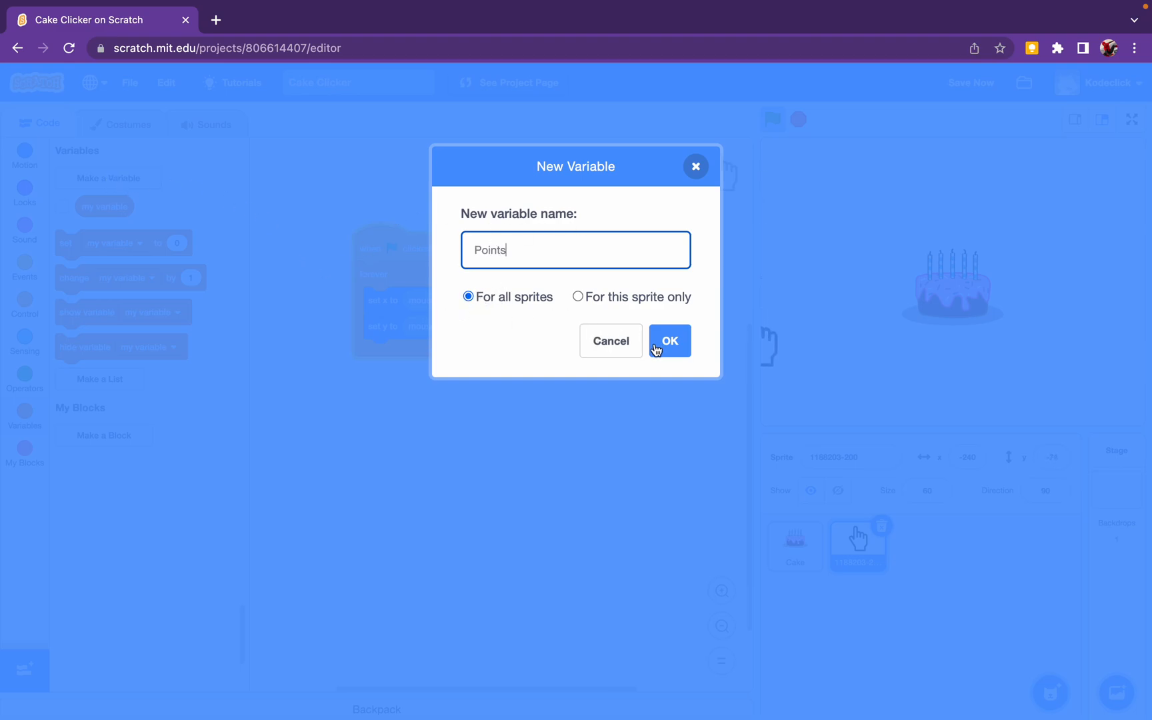
{"action": "left_click", "coordinate": [656, 346]}
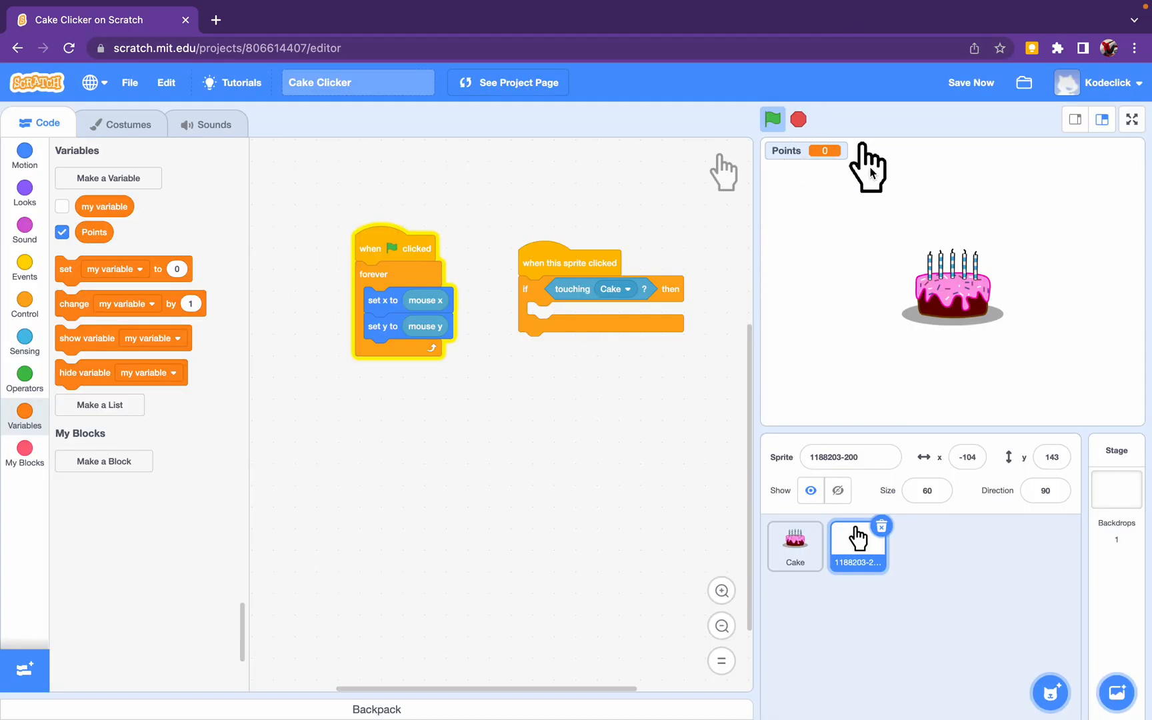
- Change Points by 1 inside the if-touching-Cake check
{"action": "mouse_move", "coordinate": [74, 303]}
{"action": "left_mouse_down"}
{"action": "mouse_move", "coordinate": [557, 317]}
{"action": "mouse_move", "coordinate": [539, 312]}
{"action": "left_mouse_up"}
{"action": "left_click", "coordinate": [594, 315]}
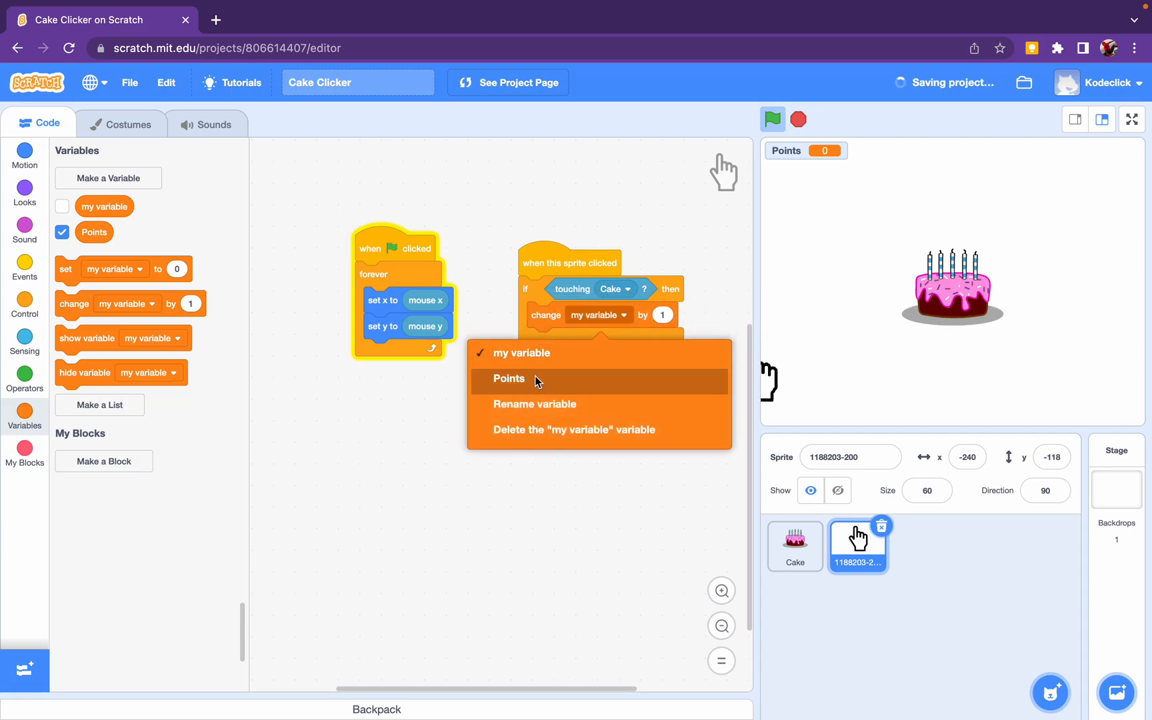
{"action": "left_click", "coordinate": [535, 375]}
{"action": "left_click", "coordinate": [585, 315]}
- Restart the project and click the cake repeatedly until Points reaches 21
{"action": "left_click", "coordinate": [346, 418]}
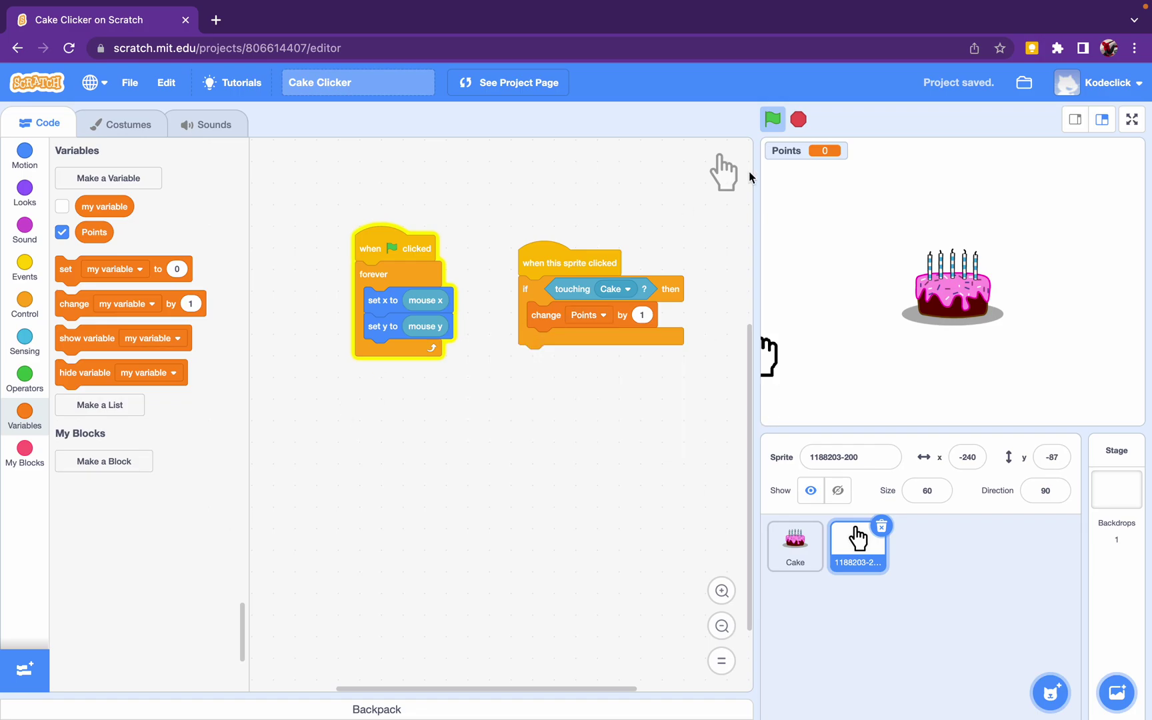
{"action": "left_click", "coordinate": [799, 119]}
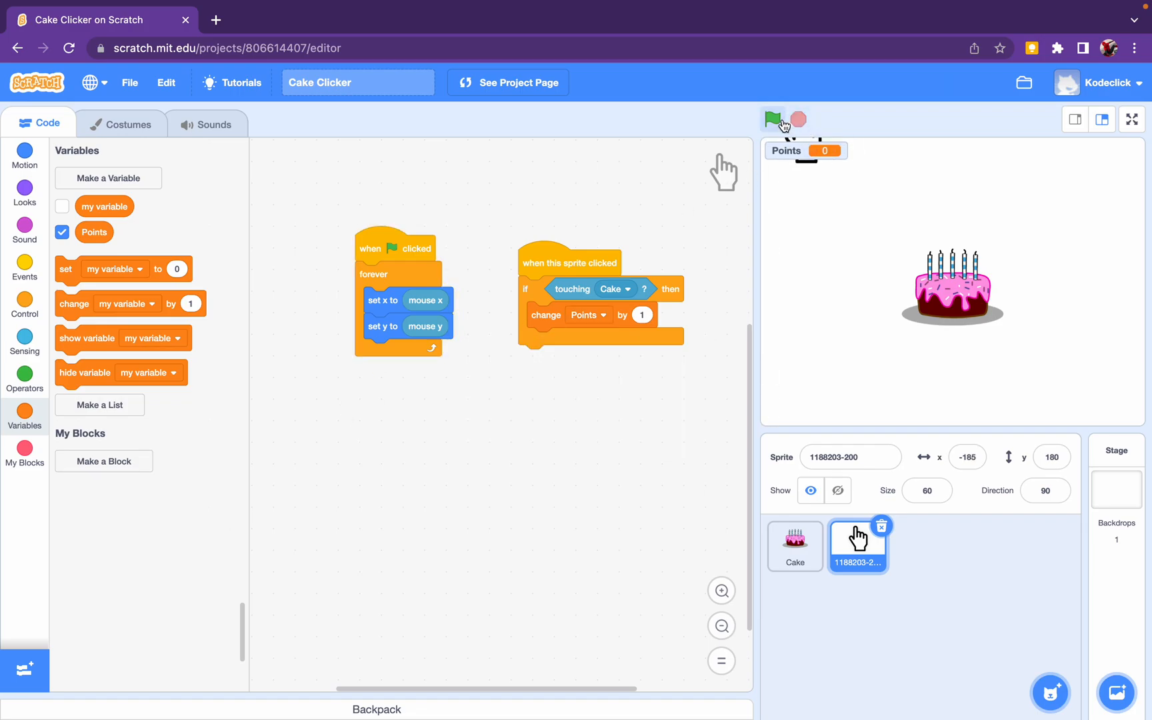
{"action": "left_click", "coordinate": [773, 119]}
{"action": "left_click", "coordinate": [948, 290]}
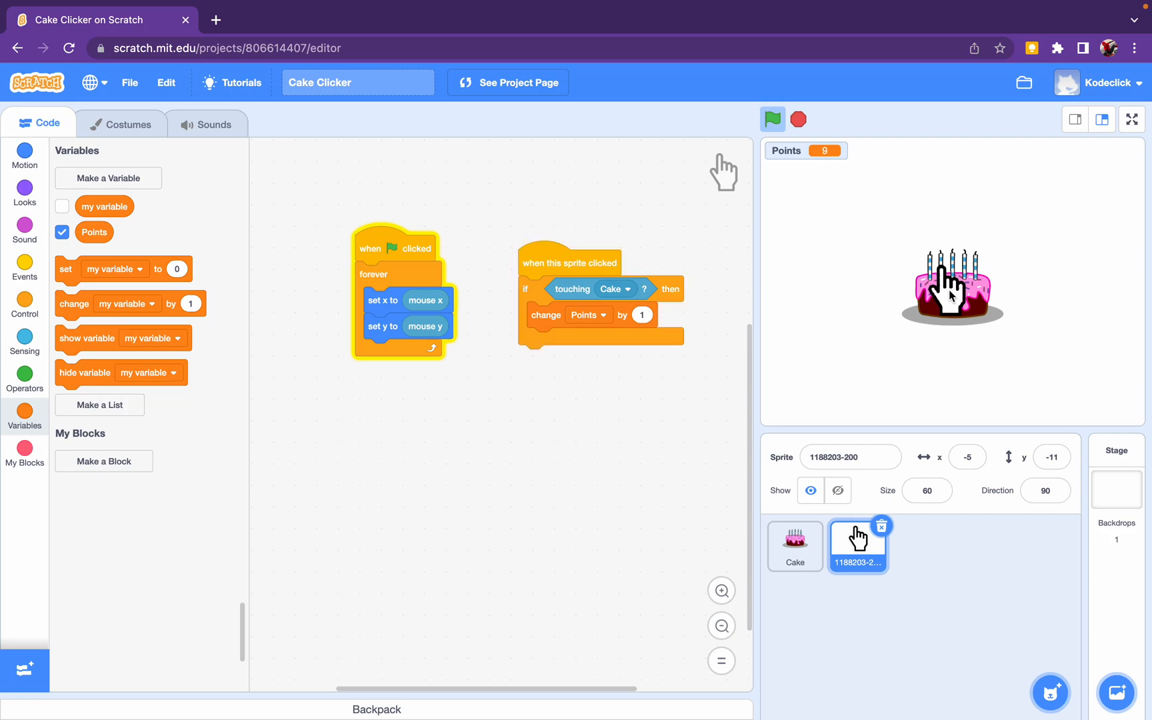
{"action": "triple_click", "coordinate": [948, 289]}
{"action": "left_click", "coordinate": [949, 288]}
{"action": "left_click", "coordinate": [949, 289]}
{"action": "left_click", "coordinate": [948, 289]}
{"action": "left_click", "coordinate": [964, 298]}
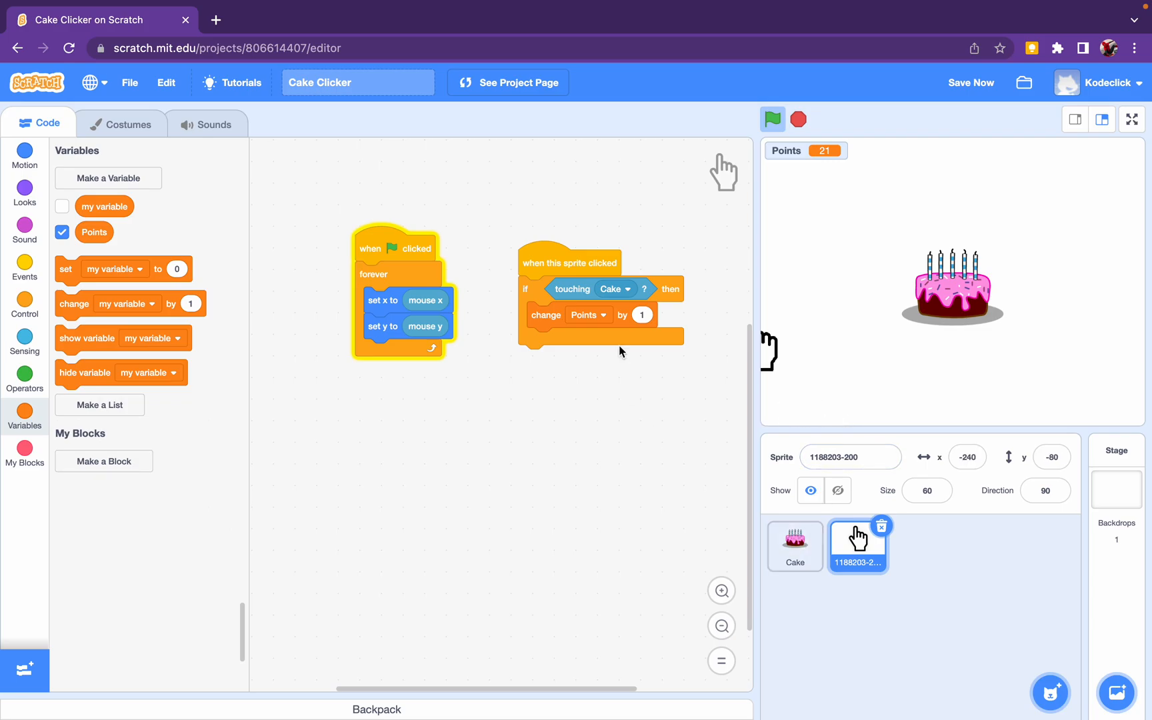
{"action": "left_click", "coordinate": [100, 125]}
- Review the Cake's lit cake-a costume, then return to the hand sprite's scripts
{"action": "left_click", "coordinate": [36, 125]}
{"action": "left_click", "coordinate": [794, 544]}
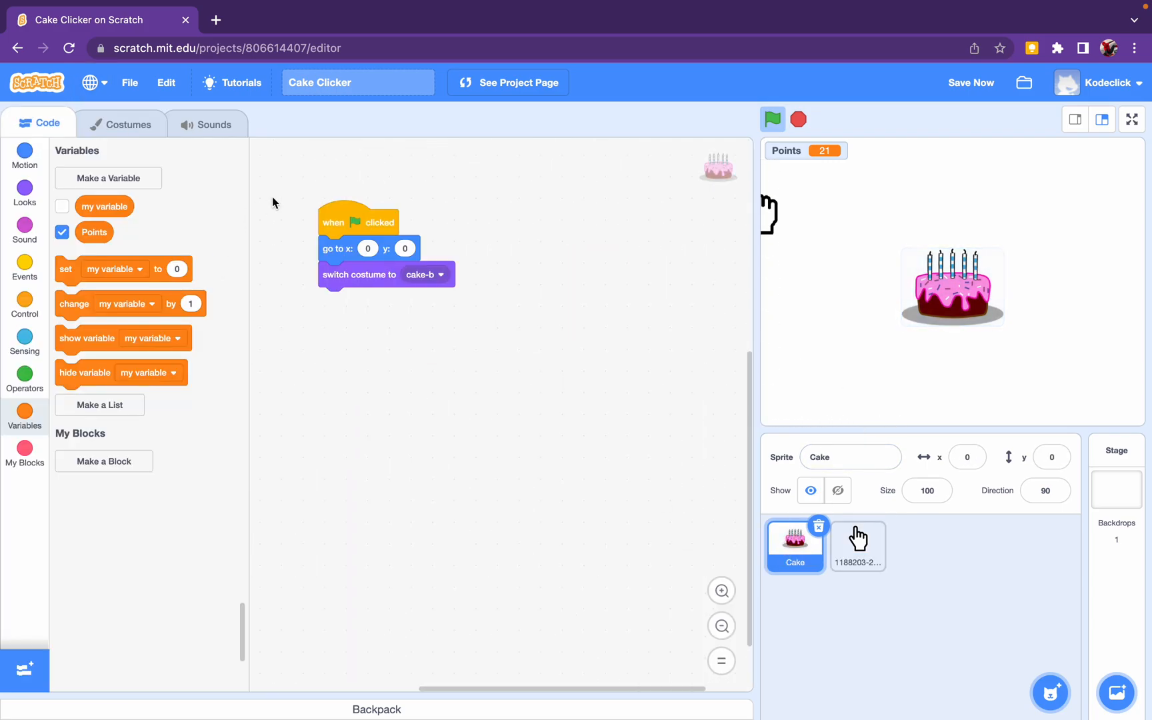
{"action": "left_click", "coordinate": [130, 124]}
{"action": "left_click", "coordinate": [60, 253]}
{"action": "left_click", "coordinate": [48, 124]}
{"action": "left_click", "coordinate": [859, 540]}
- Broadcast a new CLICKED! message right after 'change Points by 1' in the hand's click script
{"action": "left_click", "coordinate": [24, 262]}
{"action": "scroll", "coordinate": [80, 344], "scroll_direction": "up", "scroll_amount": 1}
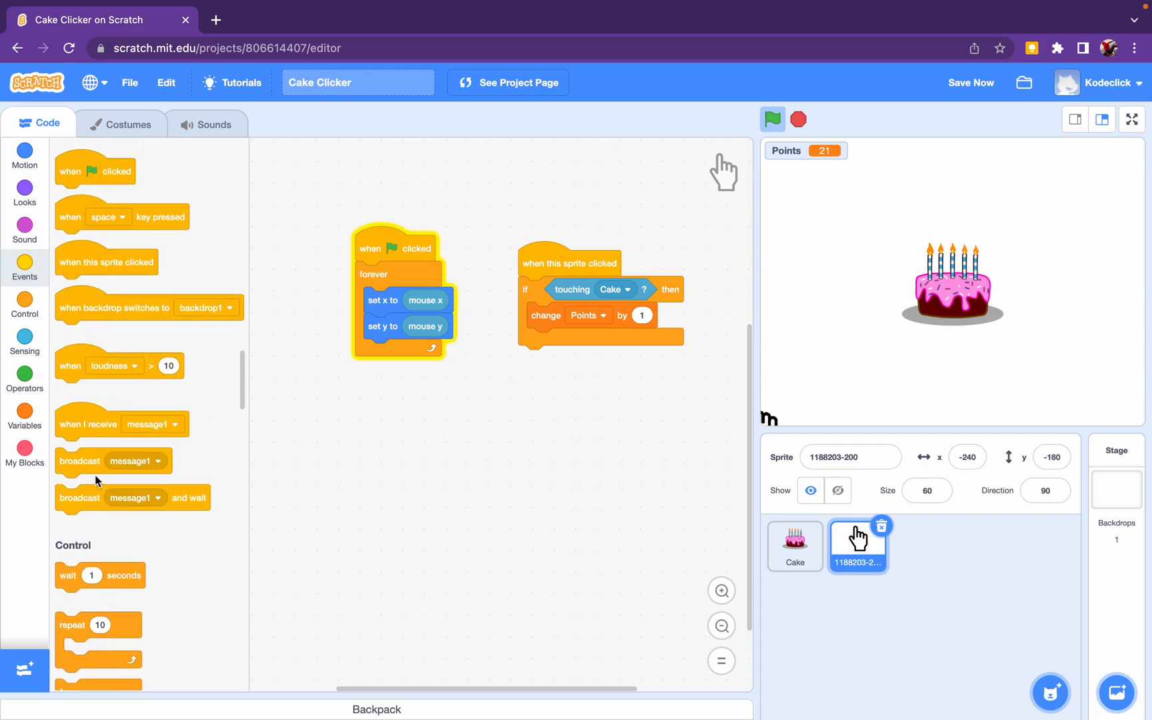
{"action": "left_click_drag", "start_coordinate": [85, 462], "coordinate": [559, 345]}
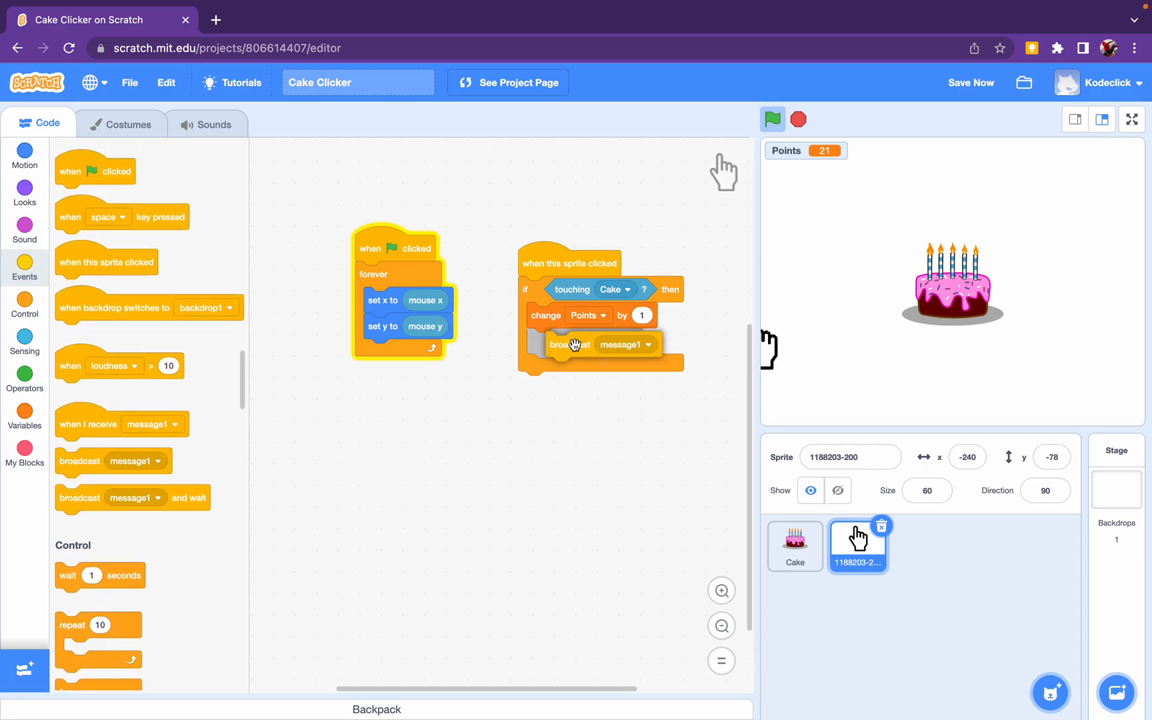
{"action": "left_click", "coordinate": [606, 342]}
{"action": "left_click", "coordinate": [584, 387]}
{"action": "left_click", "coordinate": [669, 305]}
{"action": "type", "text": "CLICKED!"}
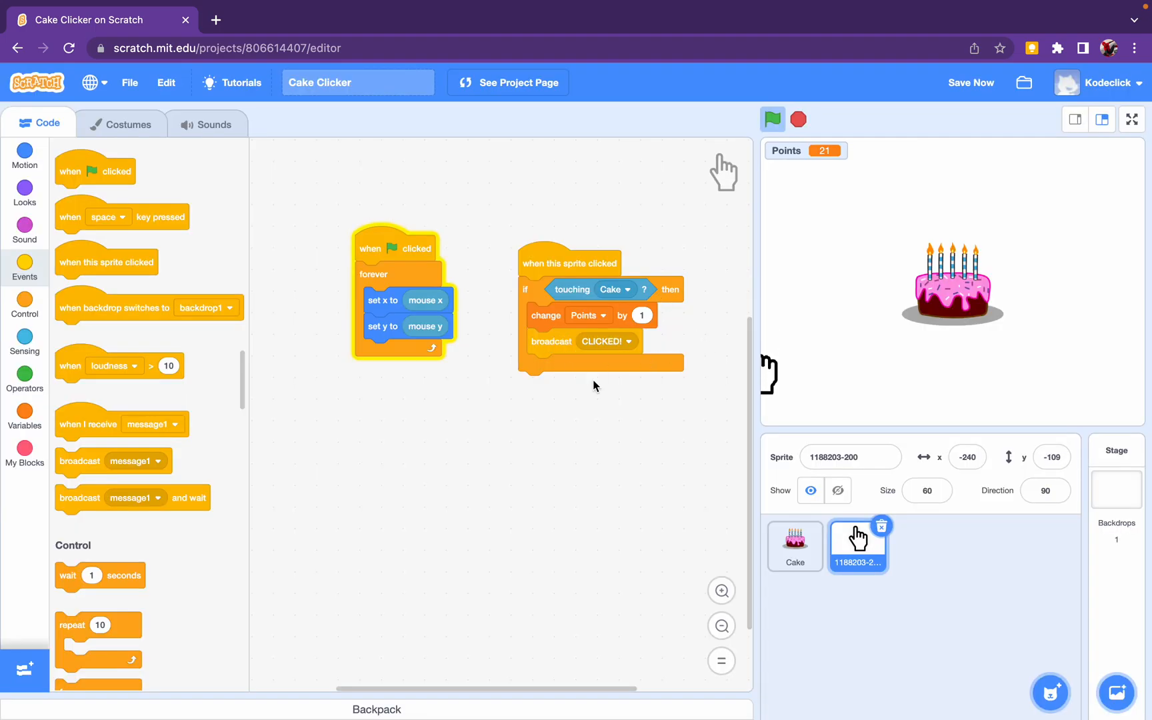
{"action": "left_click", "coordinate": [792, 549]}
- Give the Cake a 'when I receive CLICKED!' script and test clicking the cake on stage
{"action": "left_click_drag", "start_coordinate": [86, 429], "coordinate": [599, 240]}
{"action": "left_click", "coordinate": [601, 236]}
{"action": "left_click", "coordinate": [612, 292]}
{"action": "left_click", "coordinate": [858, 545]}
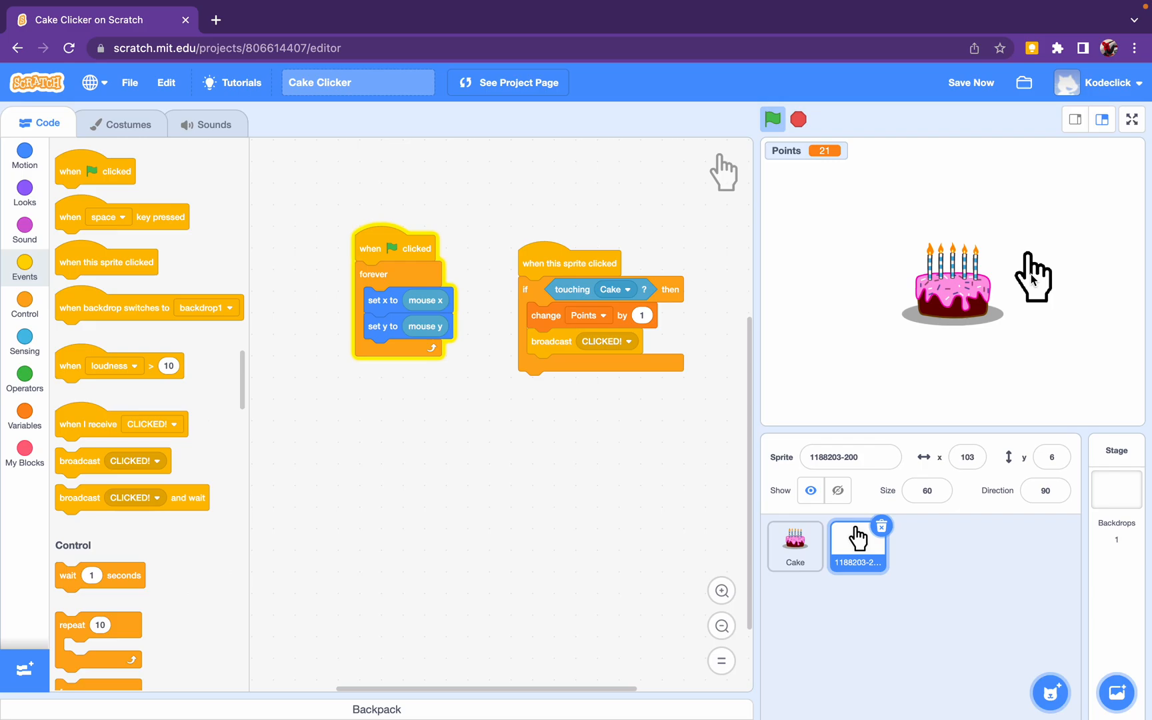
{"action": "left_click", "coordinate": [1033, 277]}
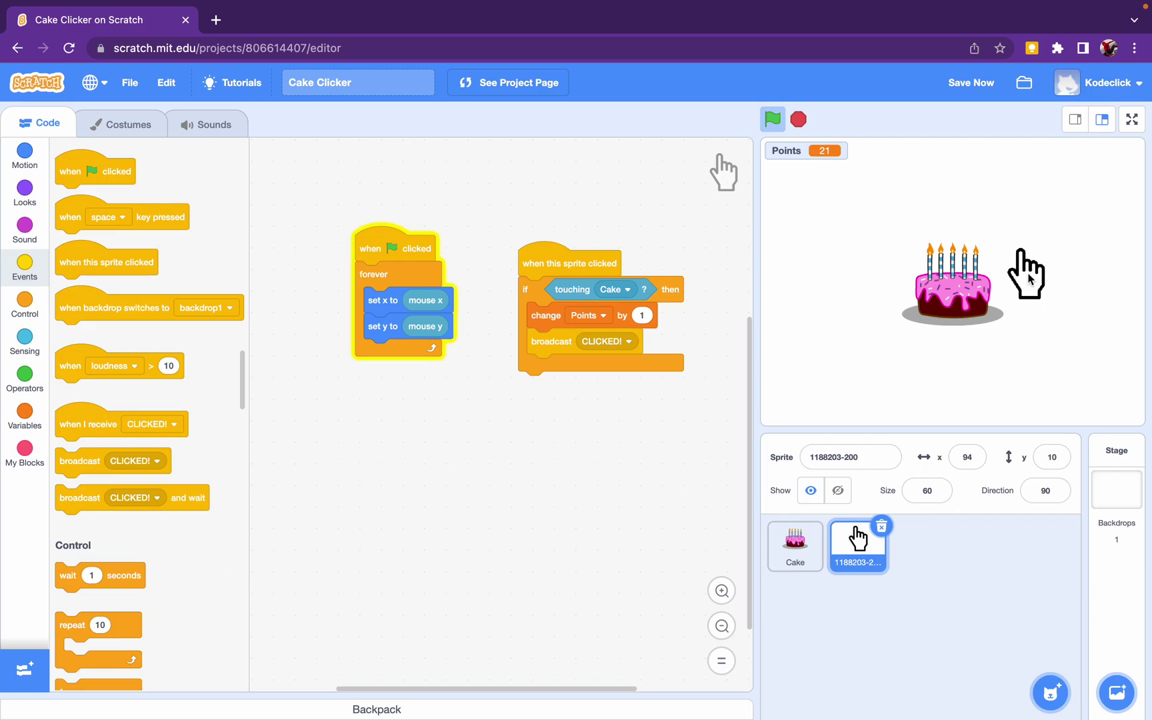
{"action": "left_click", "coordinate": [954, 281]}
{"action": "left_click", "coordinate": [954, 282]}
{"action": "left_click", "coordinate": [796, 544]}
{"action": "left_click", "coordinate": [855, 544]}
{"action": "left_click", "coordinate": [795, 545]}
- Attach 'switch costume to cake-a' under the CLICKED! hat and run to test the costume change
{"action": "left_click", "coordinate": [25, 200]}
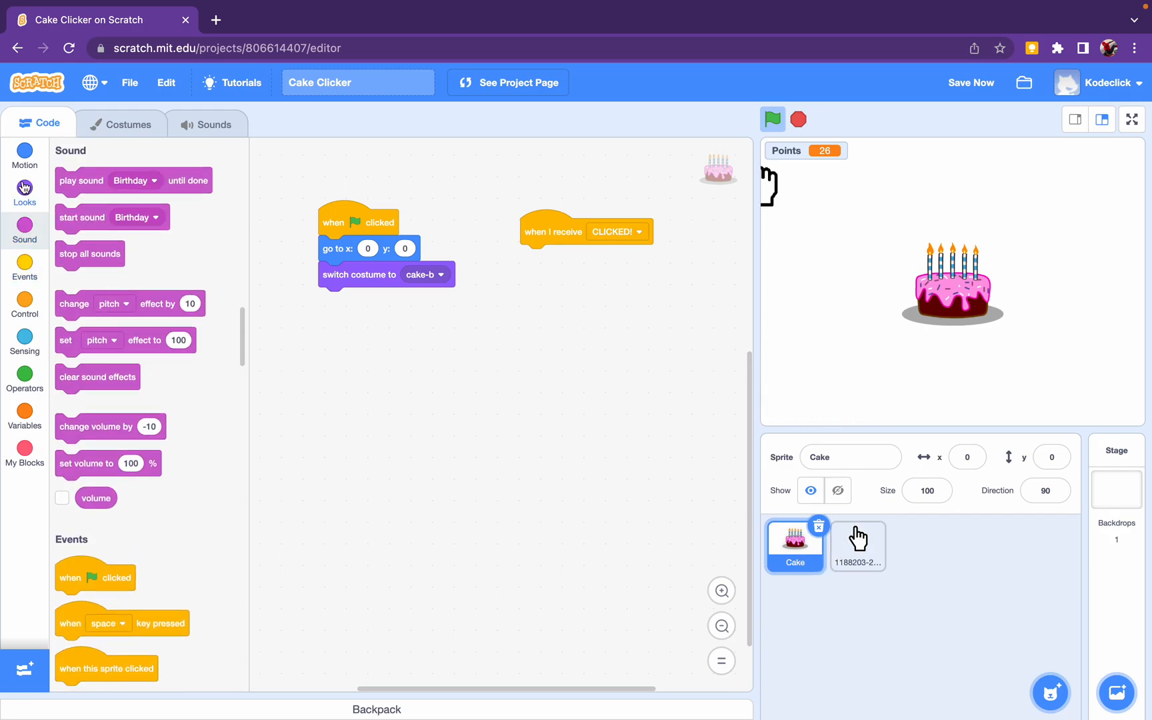
{"action": "scroll", "coordinate": [141, 411], "scroll_direction": "down", "scroll_amount": 1}
{"action": "left_click_drag", "start_coordinate": [80, 289], "coordinate": [544, 268]}
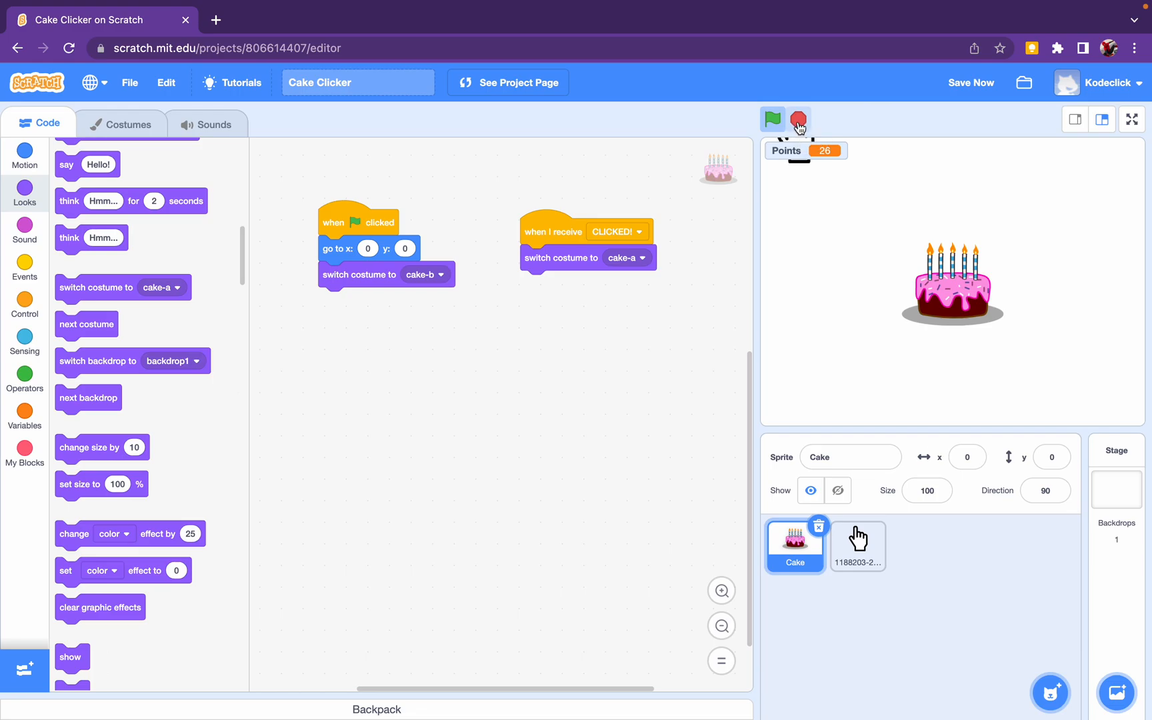
{"action": "left_click", "coordinate": [773, 120]}
{"action": "left_click", "coordinate": [954, 288]}
{"action": "left_click", "coordinate": [962, 305]}
{"action": "left_click", "coordinate": [961, 304]}
{"action": "left_click", "coordinate": [961, 304]}
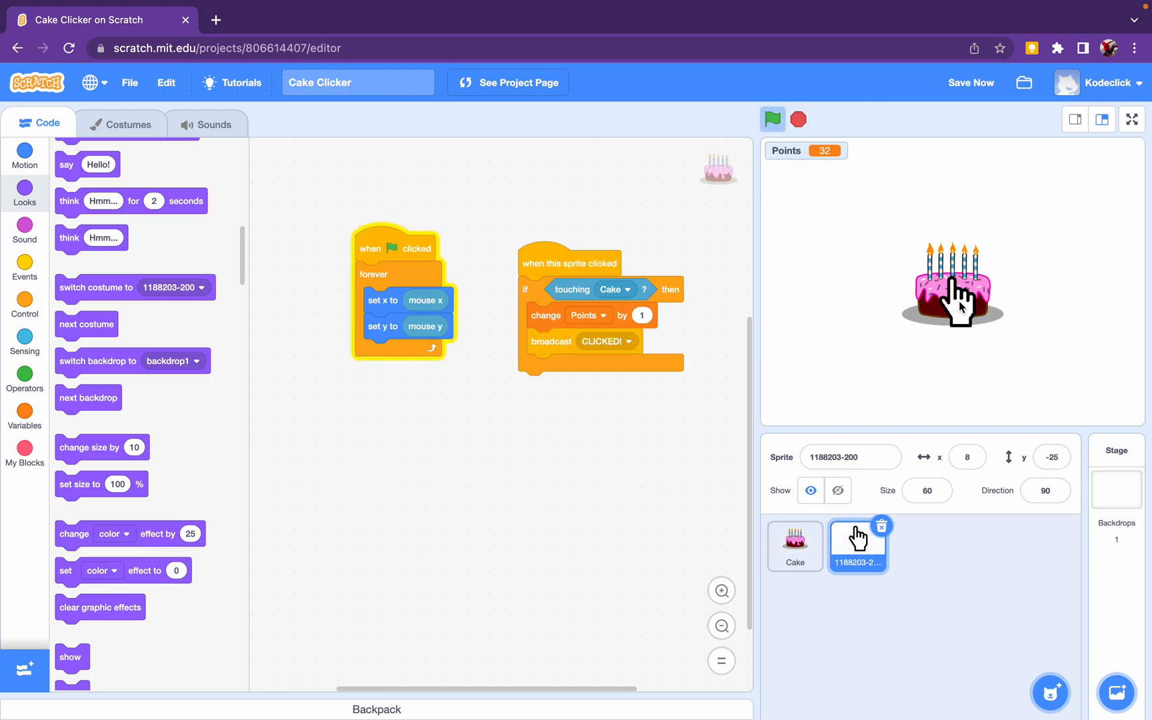
- Add 'wait 0.1 seconds' then 'switch costume to cake-b' under the Cake's CLICKED! script
{"action": "left_click", "coordinate": [794, 541]}
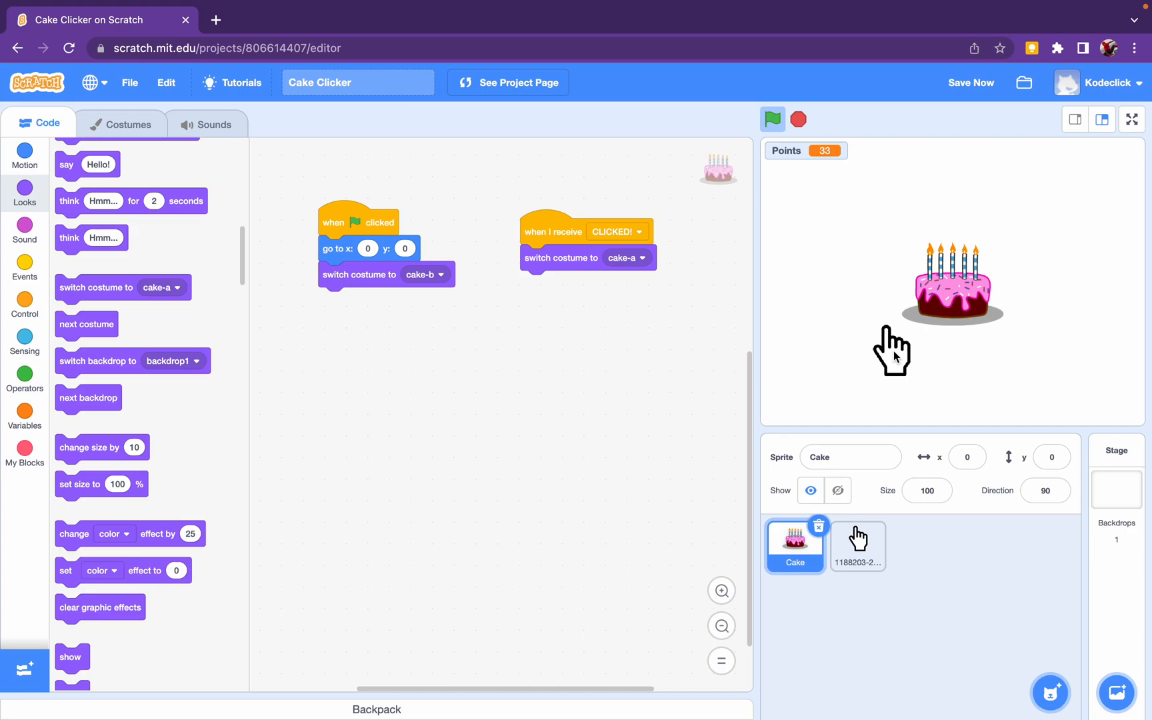
{"action": "left_click", "coordinate": [24, 301]}
{"action": "scroll", "coordinate": [116, 259], "scroll_direction": "down", "scroll_amount": 3}
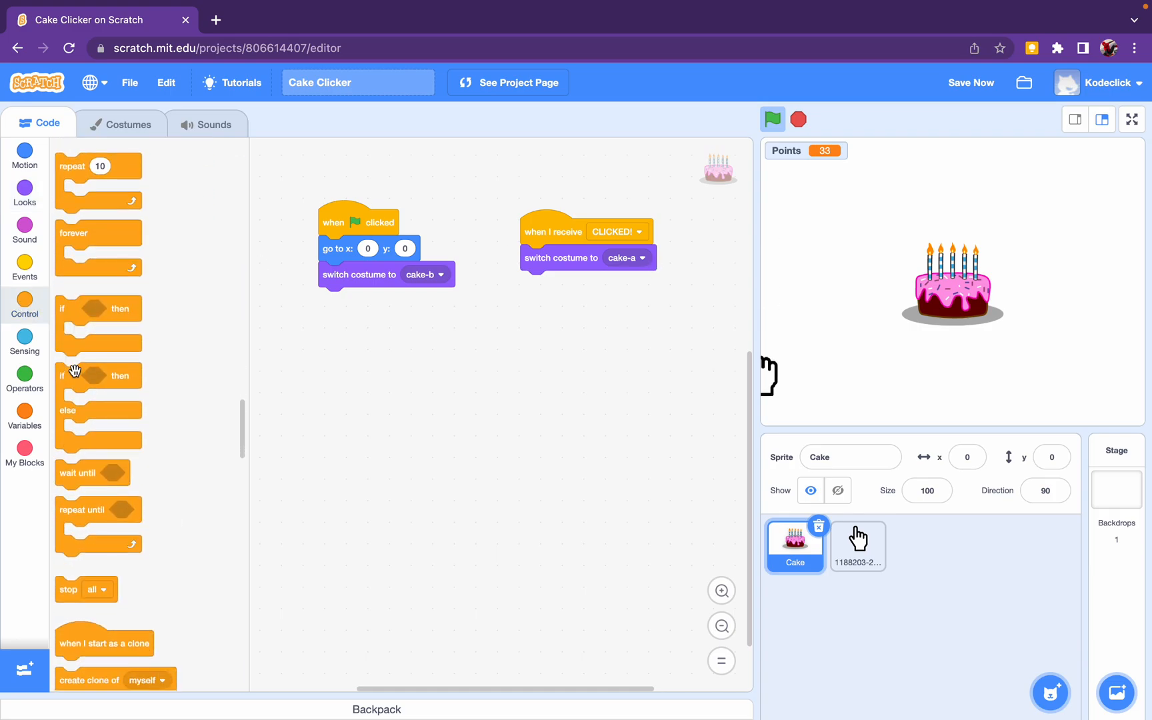
{"action": "scroll", "coordinate": [115, 260], "scroll_direction": "up", "scroll_amount": 3}
{"action": "left_click_drag", "start_coordinate": [82, 227], "coordinate": [540, 283]}
{"action": "type", "text": "0.1"}
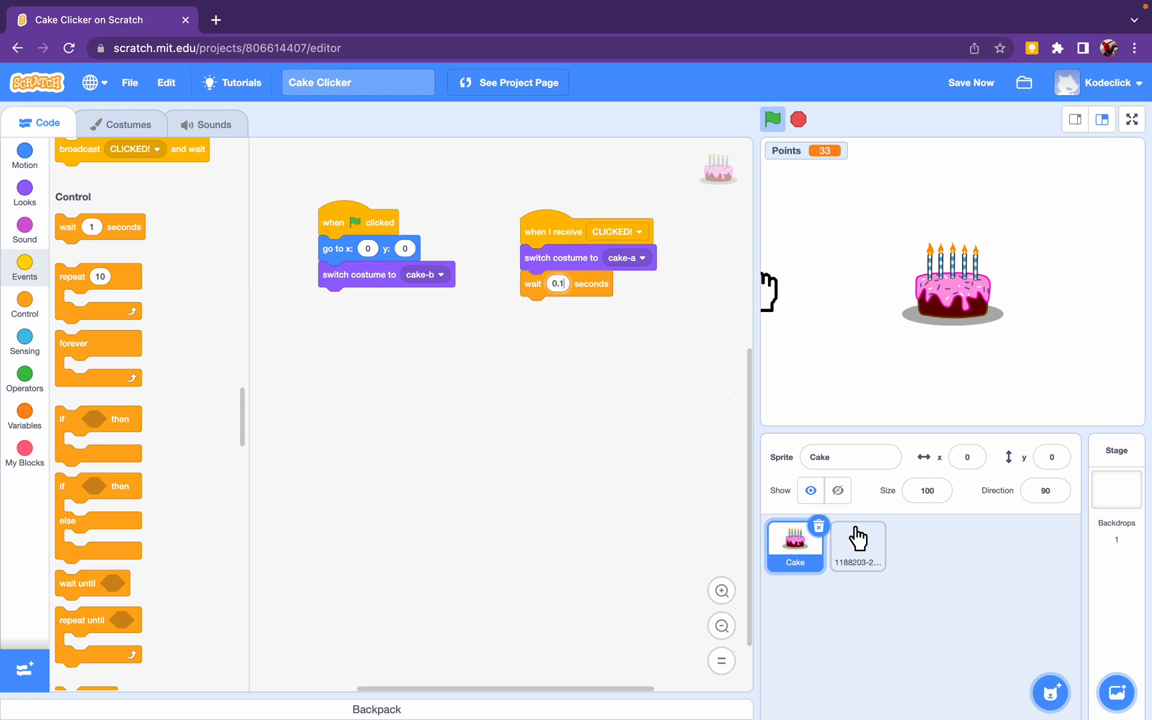
{"action": "left_click", "coordinate": [148, 317]}
{"action": "left_click", "coordinate": [24, 194]}
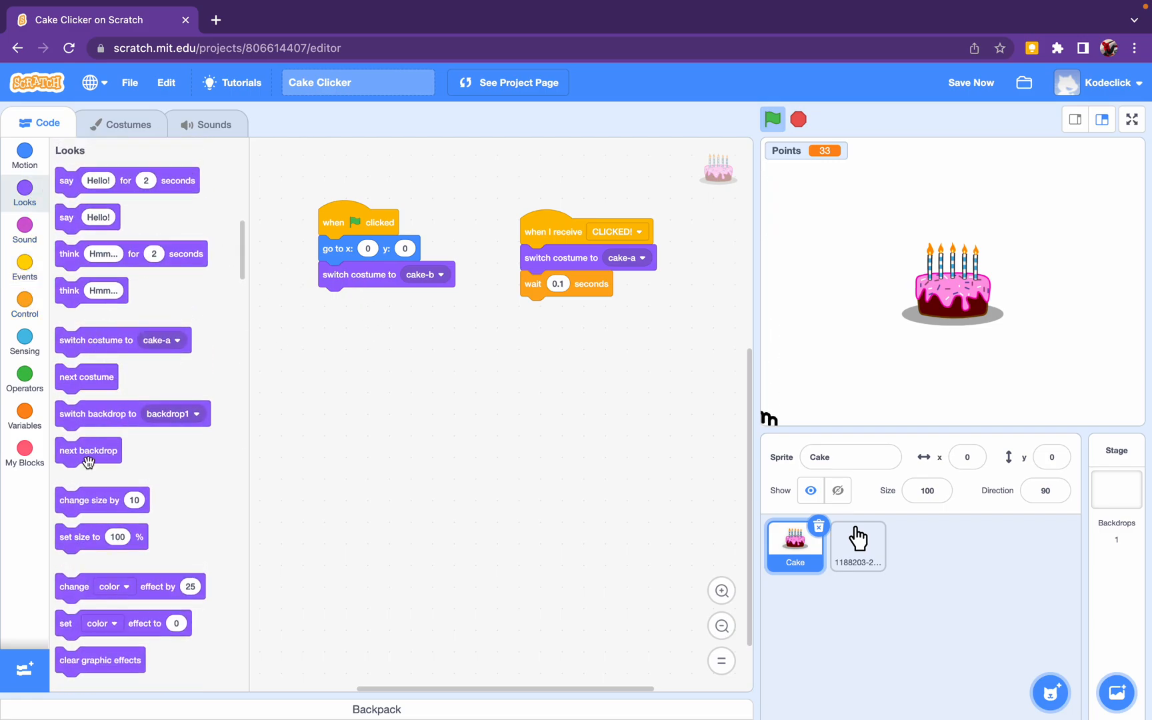
{"action": "scroll", "coordinate": [97, 452], "scroll_direction": "down", "scroll_amount": 1}
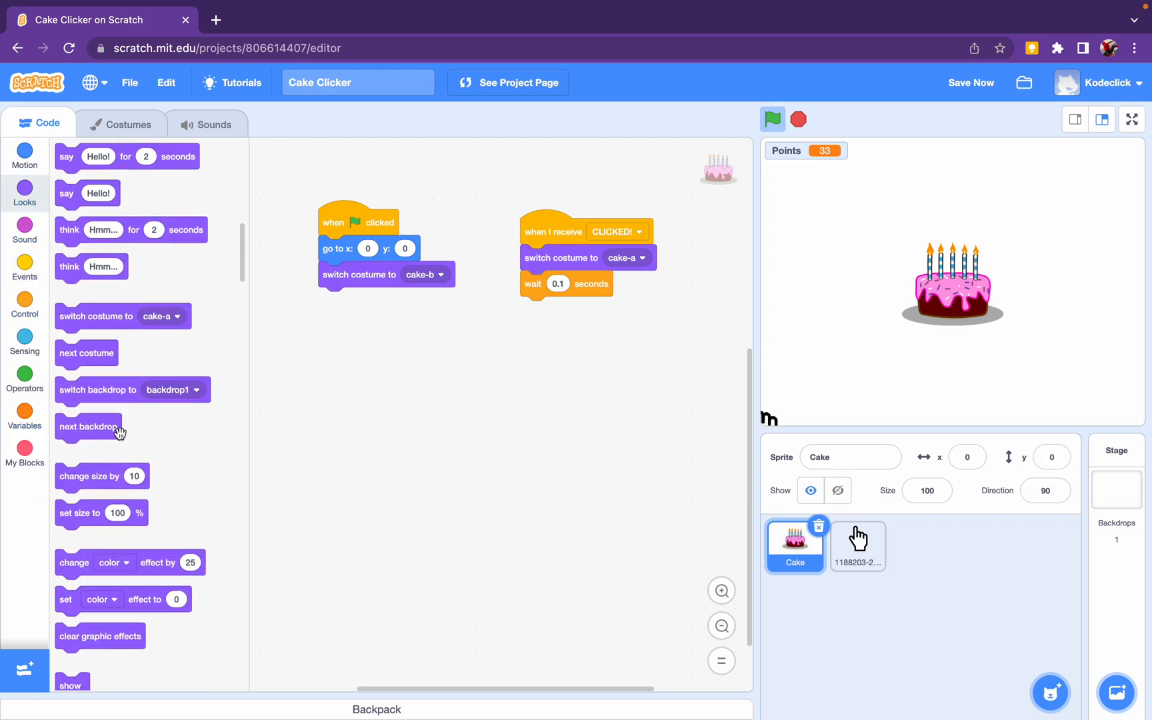
{"action": "left_click_drag", "start_coordinate": [96, 316], "coordinate": [622, 310]}
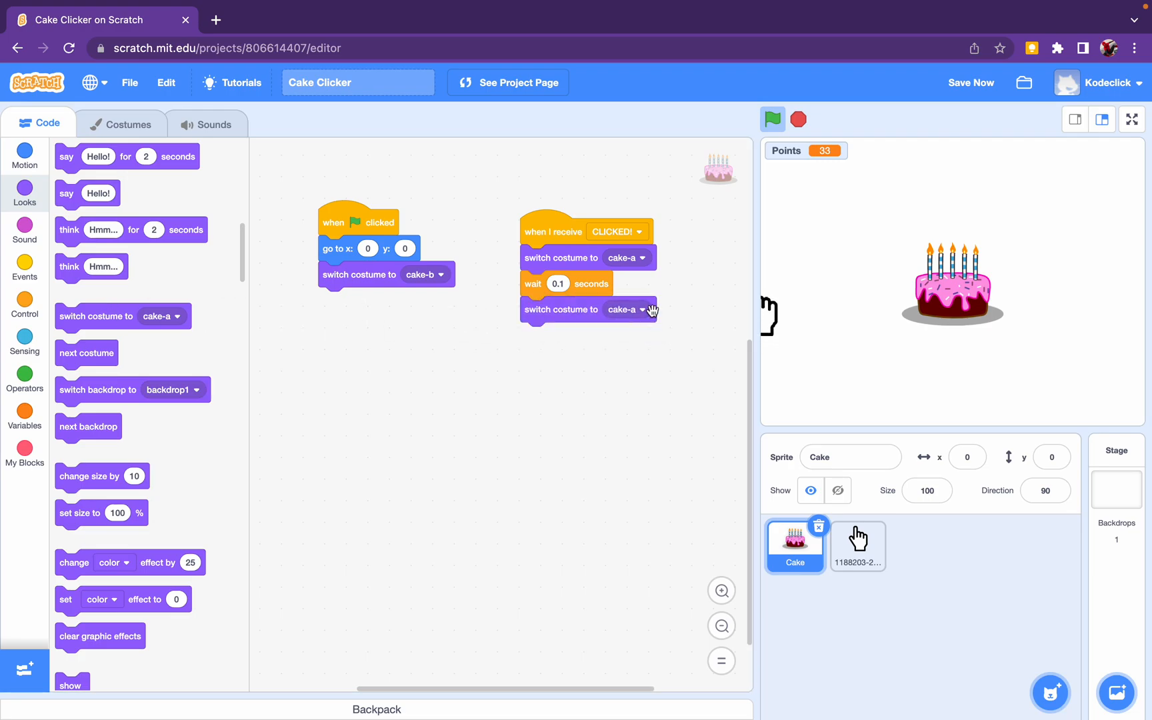
{"action": "left_click", "coordinate": [641, 309]}
{"action": "left_click", "coordinate": [613, 371]}
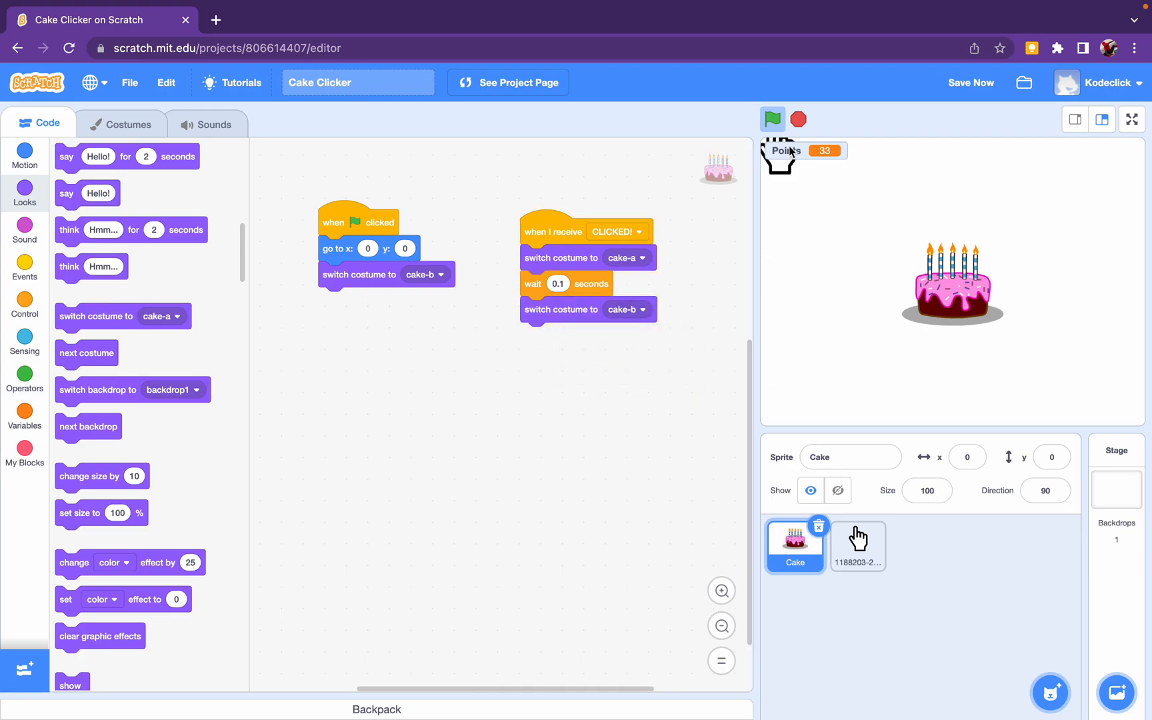
- Run the project and click the cake to watch it flash
{"action": "left_click", "coordinate": [773, 119]}
{"action": "left_click", "coordinate": [954, 288]}
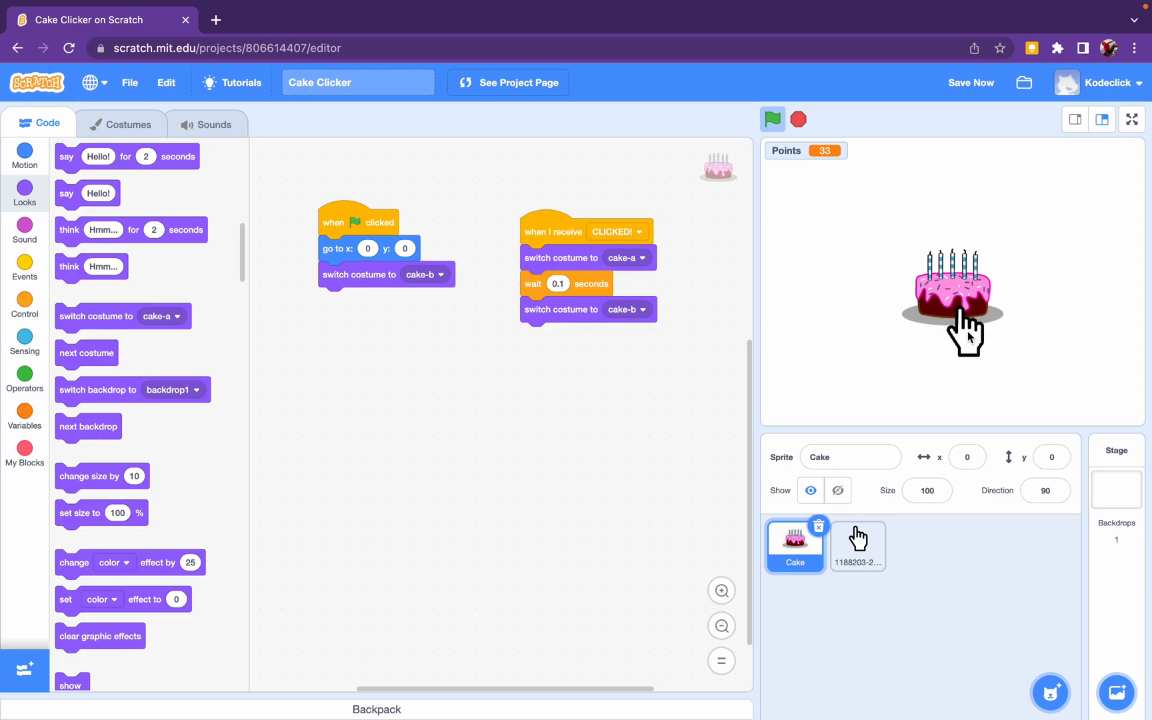
{"action": "left_click", "coordinate": [965, 317]}
{"action": "left_click", "coordinate": [857, 540]}
- Click the cake repeatedly to raise Points to 74, then stop and restart the project
{"action": "left_click", "coordinate": [966, 317]}
{"action": "left_click", "coordinate": [965, 316]}
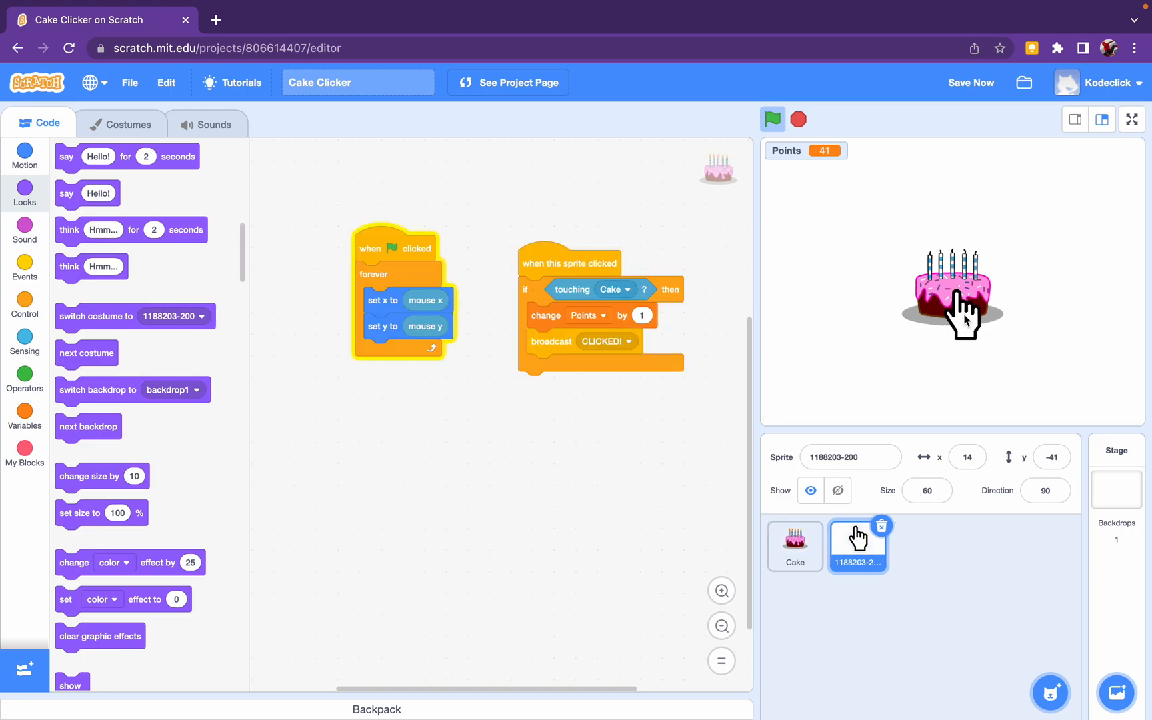
{"action": "left_click", "coordinate": [965, 317]}
{"action": "left_click", "coordinate": [965, 316]}
{"action": "left_click", "coordinate": [965, 317]}
{"action": "left_click", "coordinate": [965, 317]}
{"action": "left_click", "coordinate": [965, 317]}
{"action": "left_click", "coordinate": [966, 317]}
{"action": "left_click", "coordinate": [794, 543]}
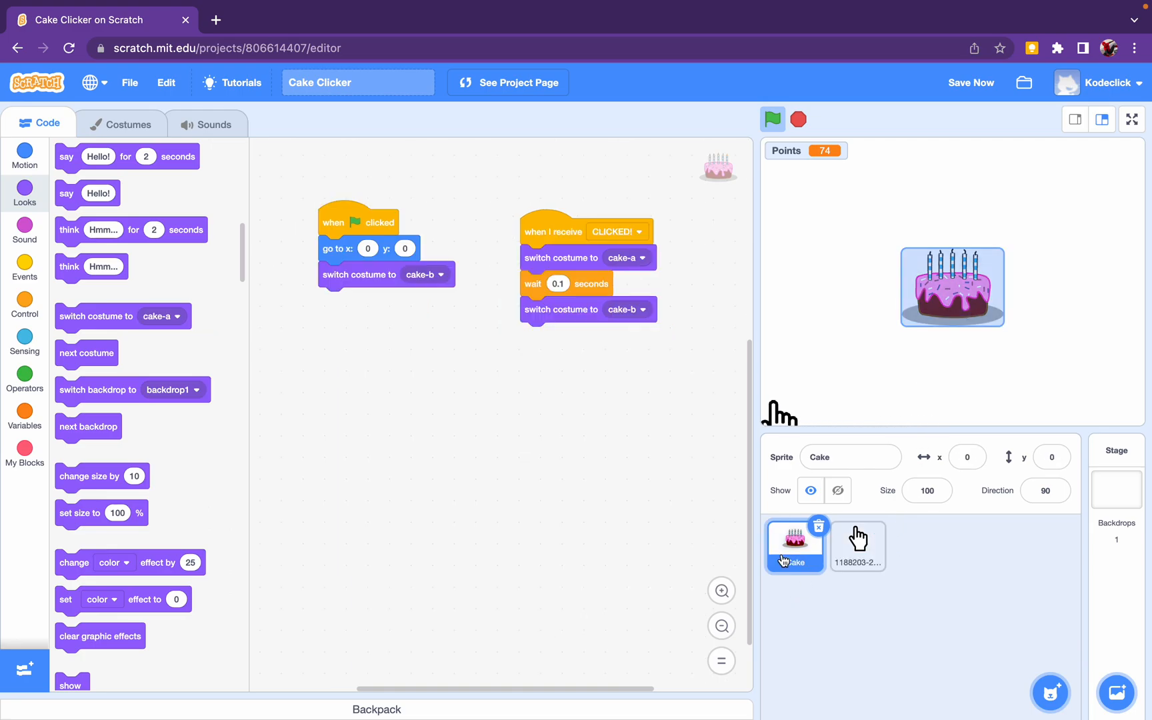
{"action": "left_click", "coordinate": [799, 122]}
{"action": "left_click", "coordinate": [773, 119]}
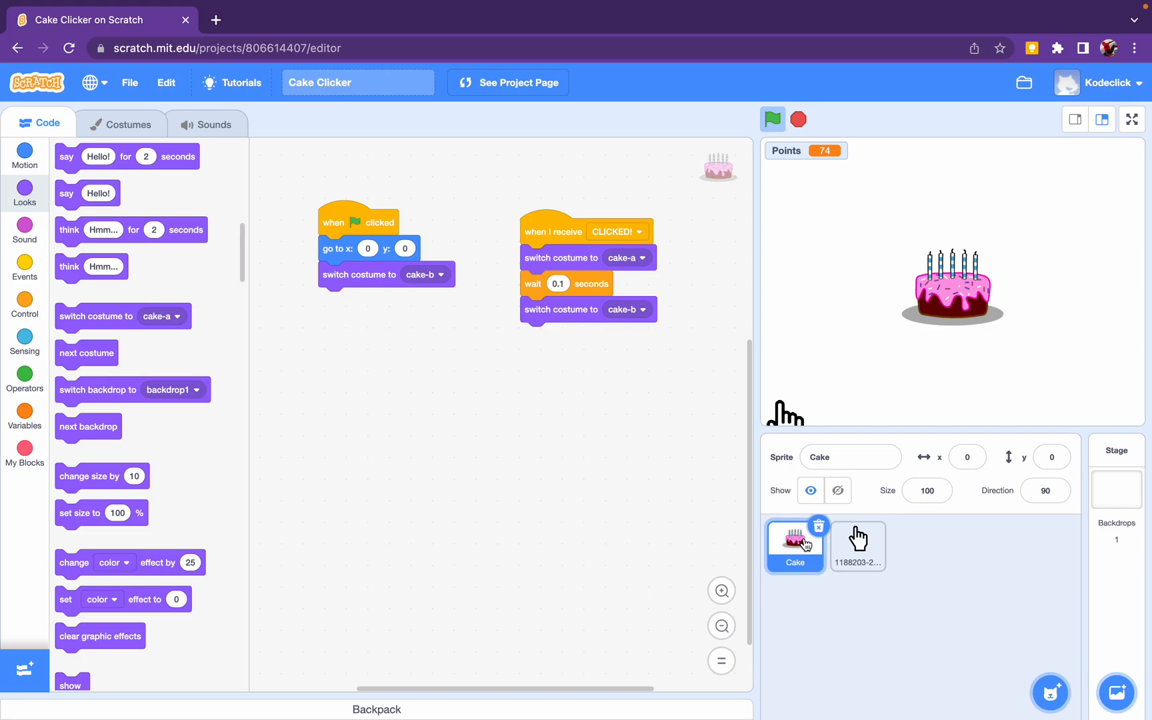
- Place a 'set my variable to 0' block under the Cake's 'when green flag clicked' hat
{"action": "left_click", "coordinate": [857, 537]}
{"action": "left_click", "coordinate": [795, 540]}
{"action": "left_click", "coordinate": [870, 557]}
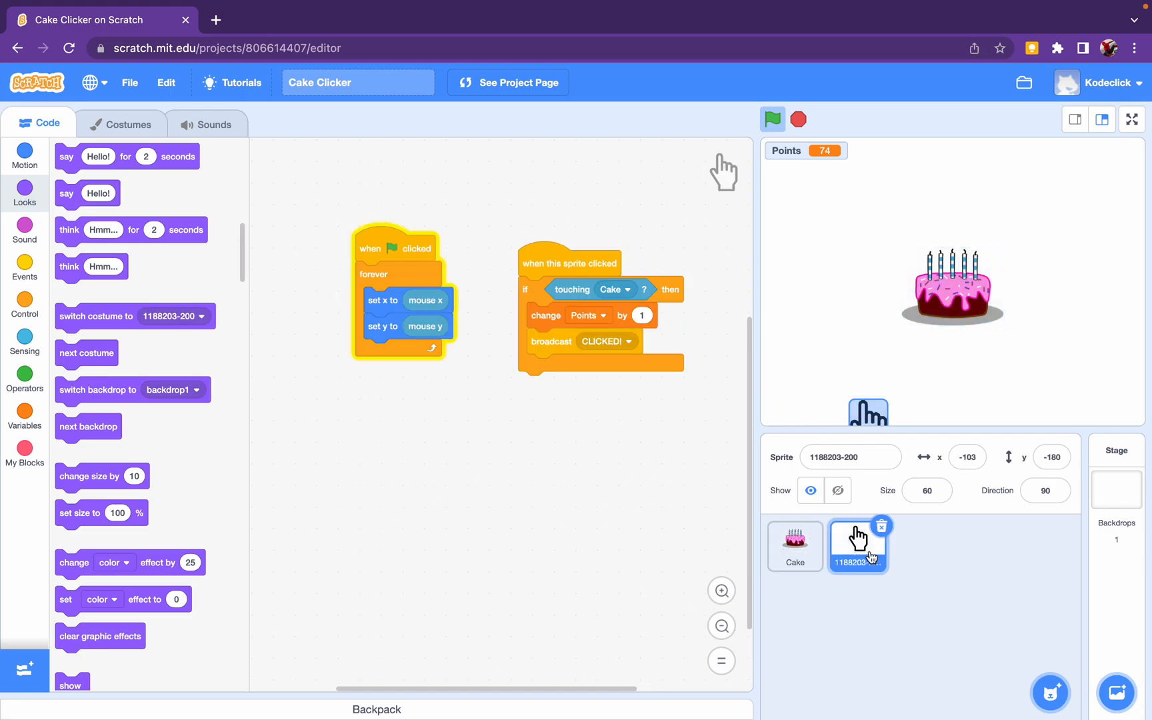
{"action": "left_click", "coordinate": [796, 540]}
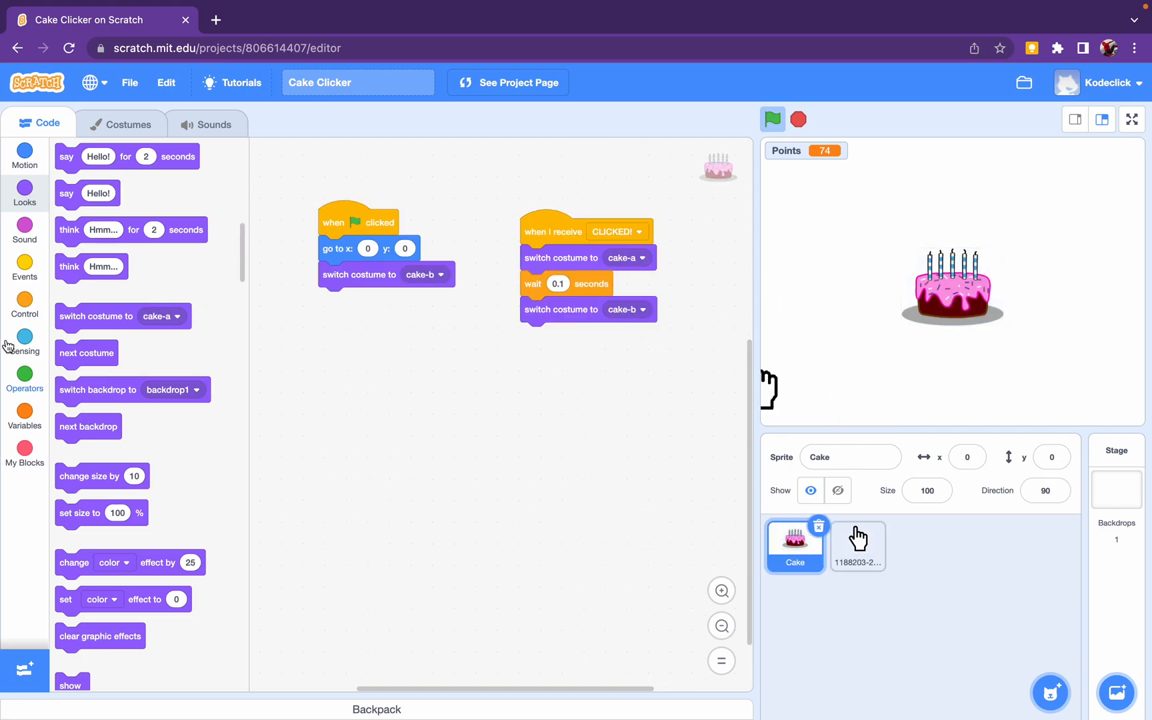
{"action": "left_click", "coordinate": [25, 411]}
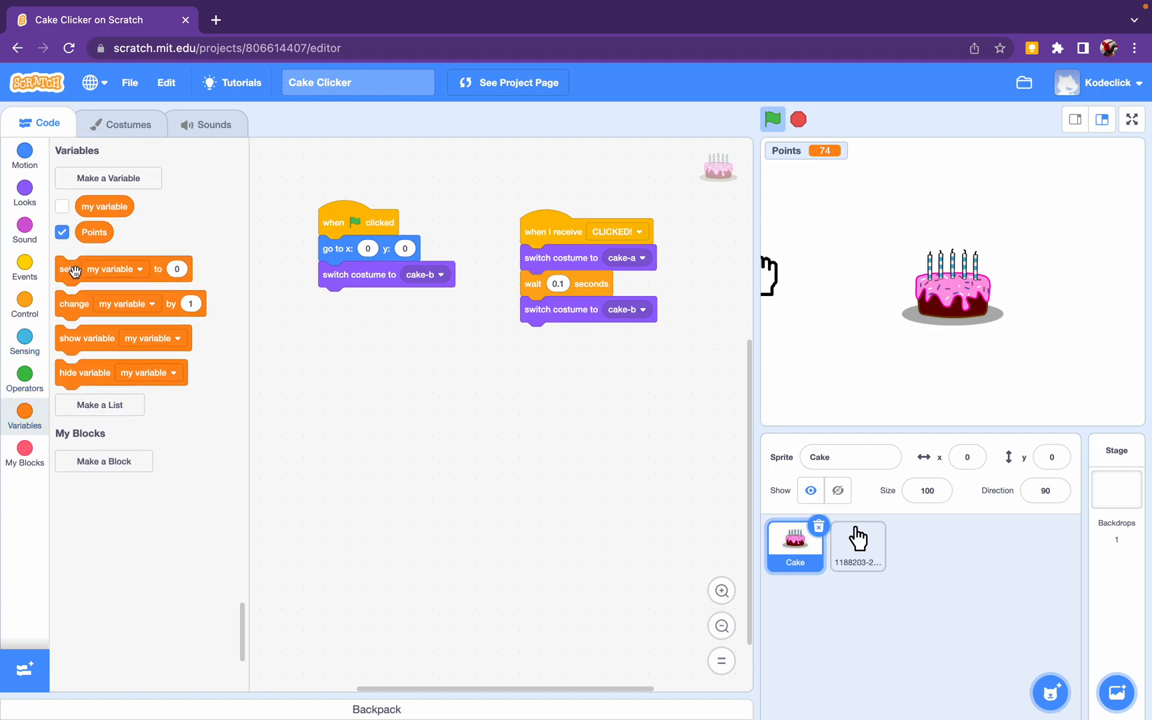
{"action": "left_click_drag", "start_coordinate": [67, 270], "coordinate": [367, 261]}
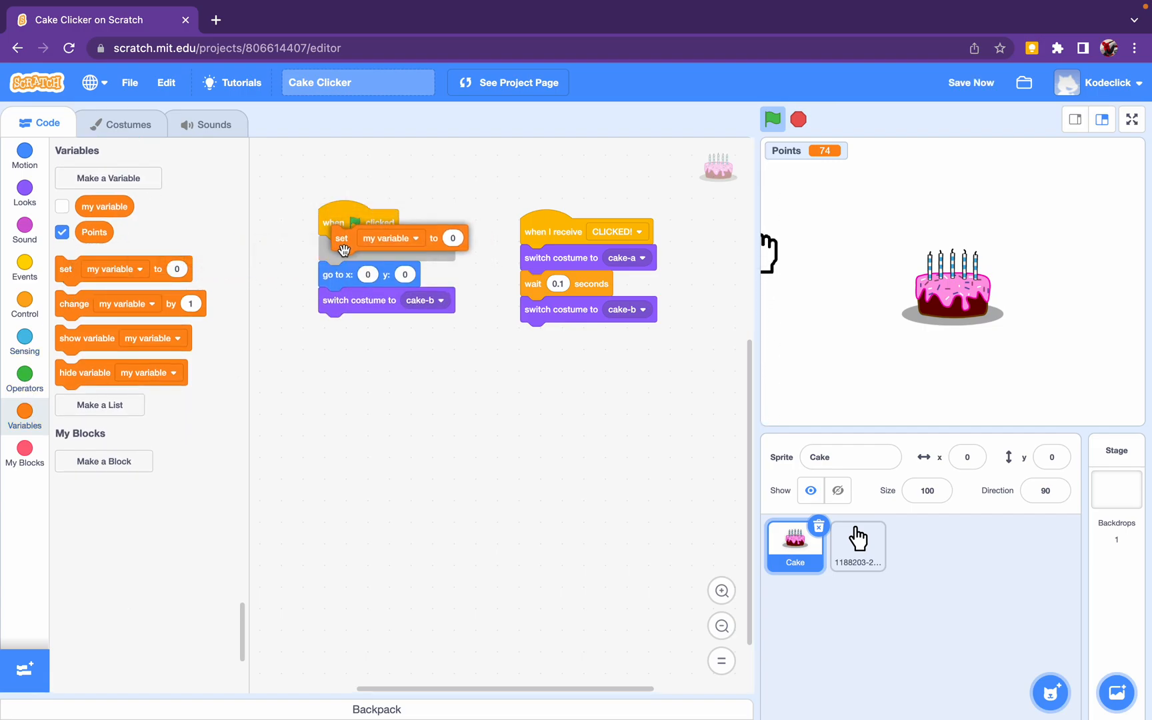
{"action": "left_click_drag", "start_coordinate": [368, 261], "coordinate": [360, 249]}
{"action": "left_click", "coordinate": [379, 252]}
- Make the reset block set Points to 0, rerun, and click the cake to raise the score to 16
{"action": "left_click", "coordinate": [359, 312]}
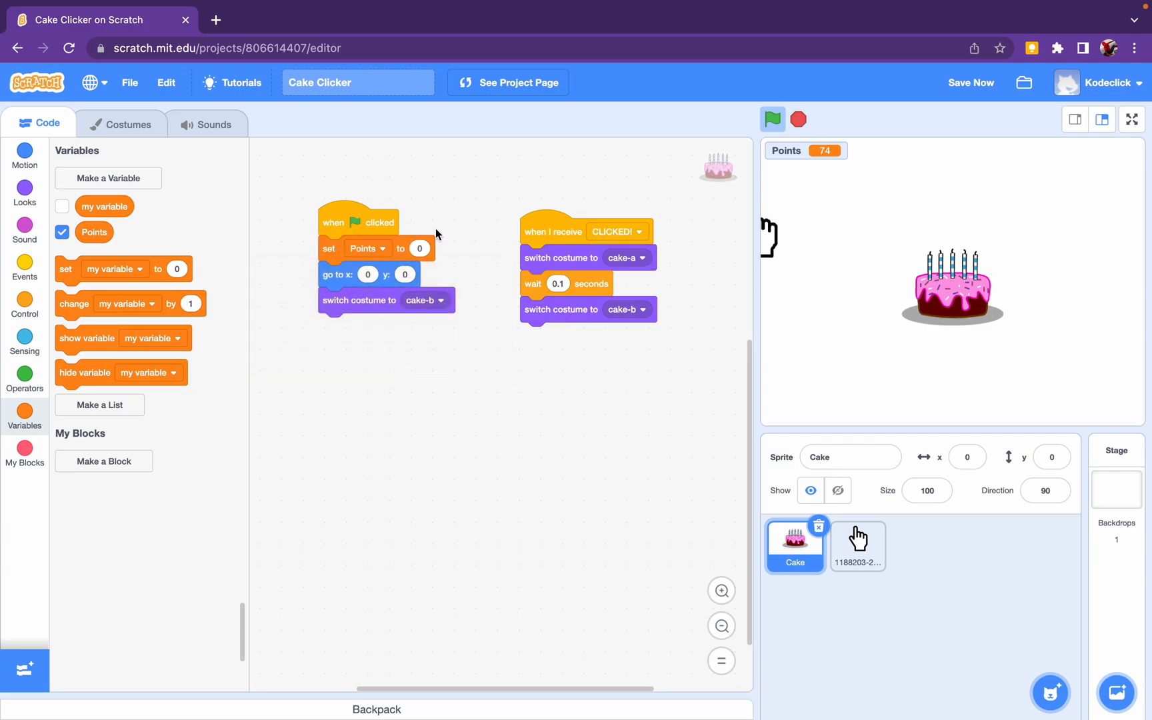
{"action": "left_click", "coordinate": [798, 119]}
{"action": "left_click", "coordinate": [774, 120]}
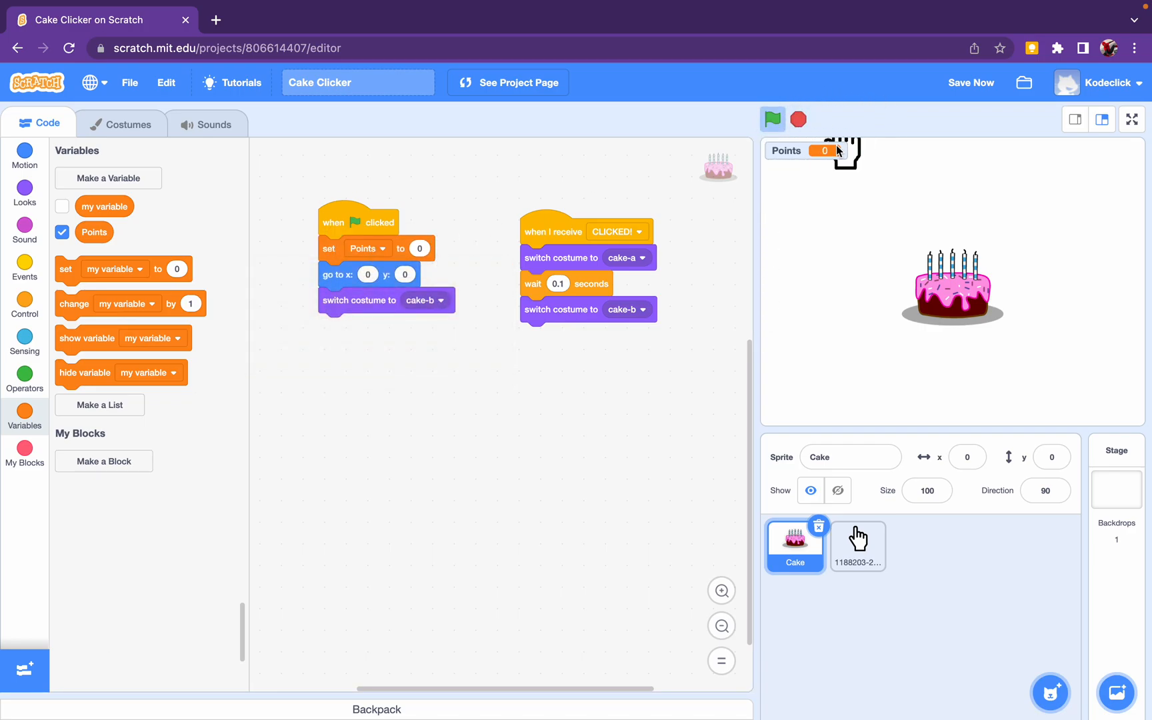
{"action": "left_click", "coordinate": [954, 288]}
{"action": "left_click", "coordinate": [952, 290]}
{"action": "left_click", "coordinate": [949, 292]}
{"action": "left_click", "coordinate": [949, 292]}
{"action": "left_click", "coordinate": [949, 293]}
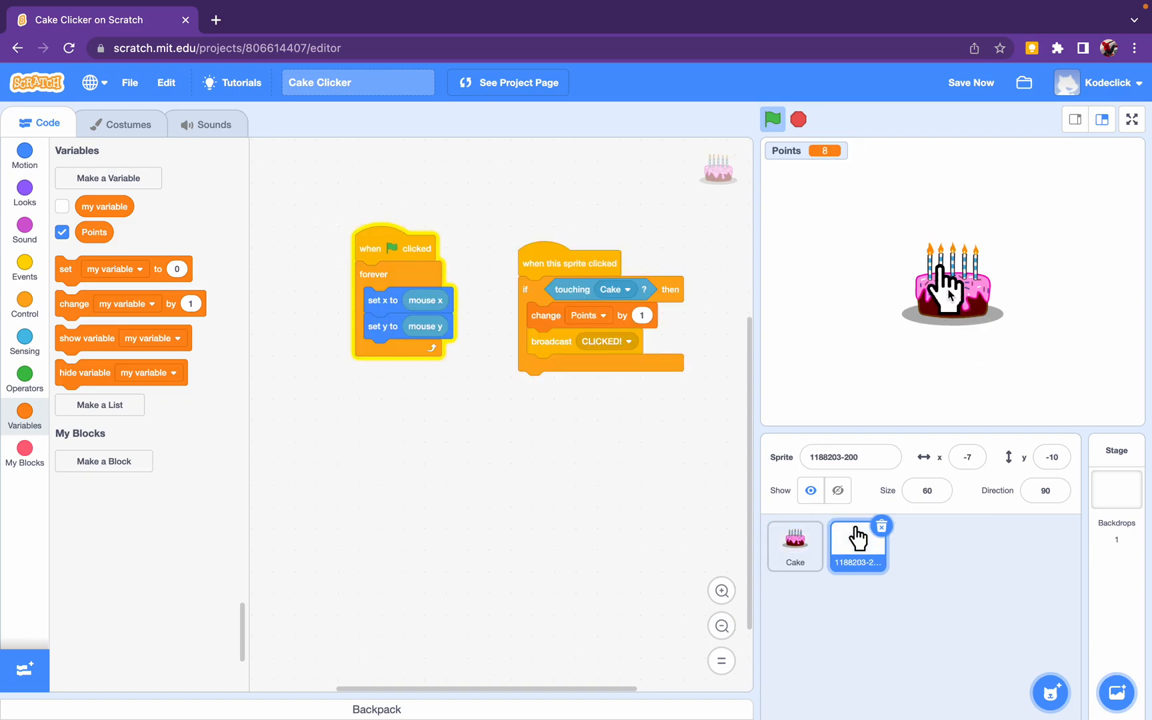
{"action": "left_click", "coordinate": [949, 293]}
{"action": "left_click", "coordinate": [950, 292]}
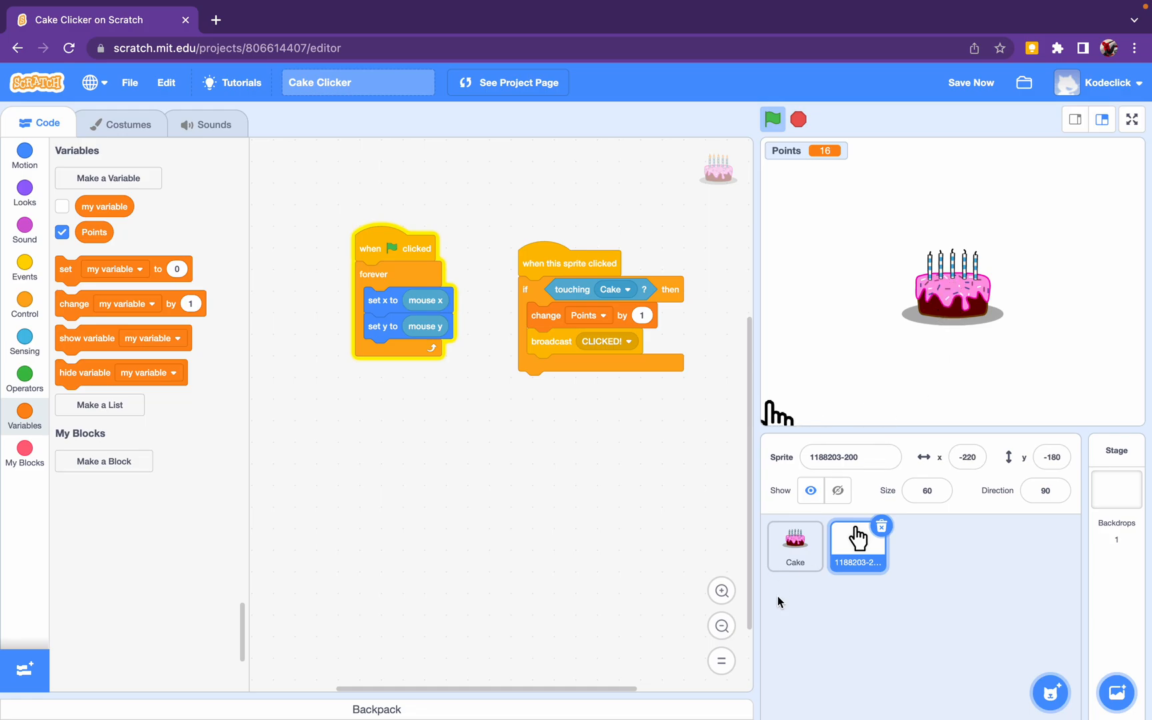
{"action": "left_click", "coordinate": [795, 544]}
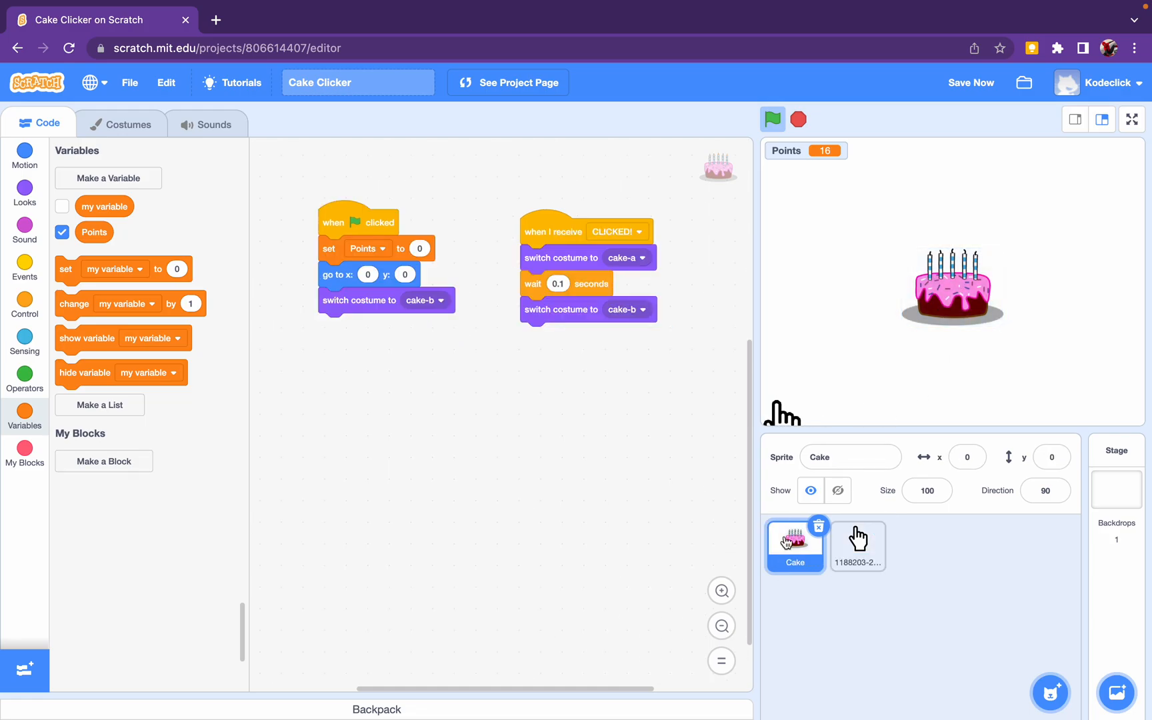
- Set the Cake sprite's size to 120 and click the larger cake to test scoring
{"action": "left_click", "coordinate": [926, 489]}
{"action": "type", "text": "120"}
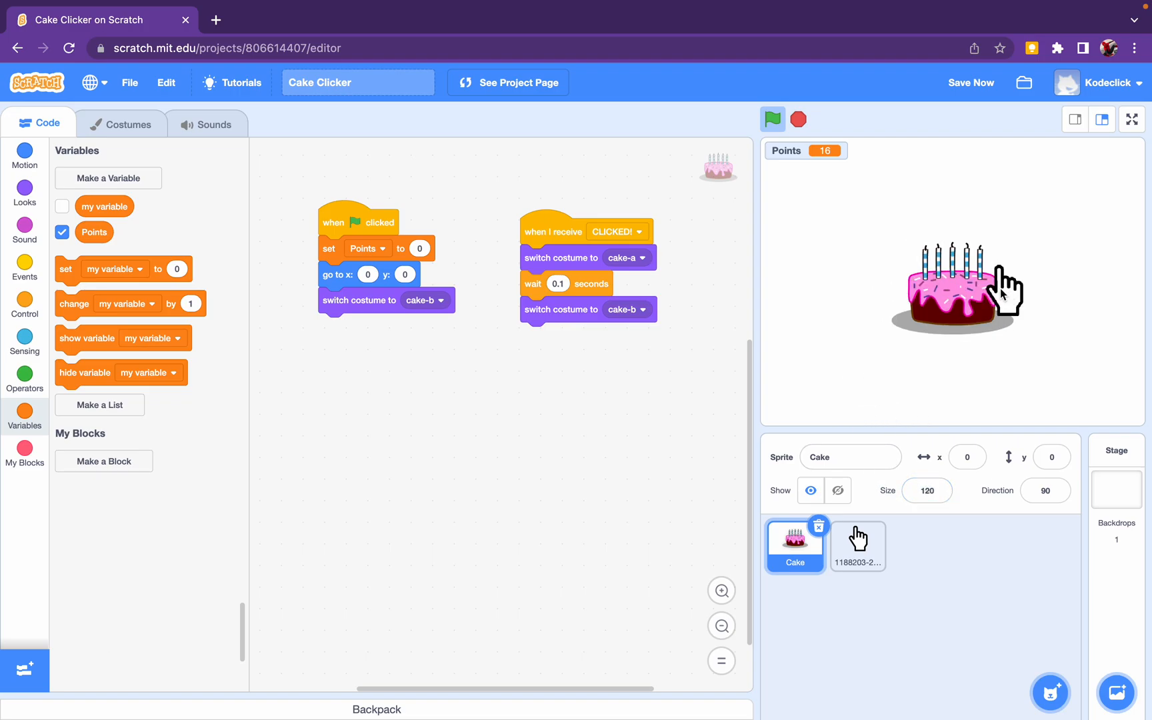
{"action": "left_click", "coordinate": [959, 288]}
{"action": "left_click", "coordinate": [970, 278]}
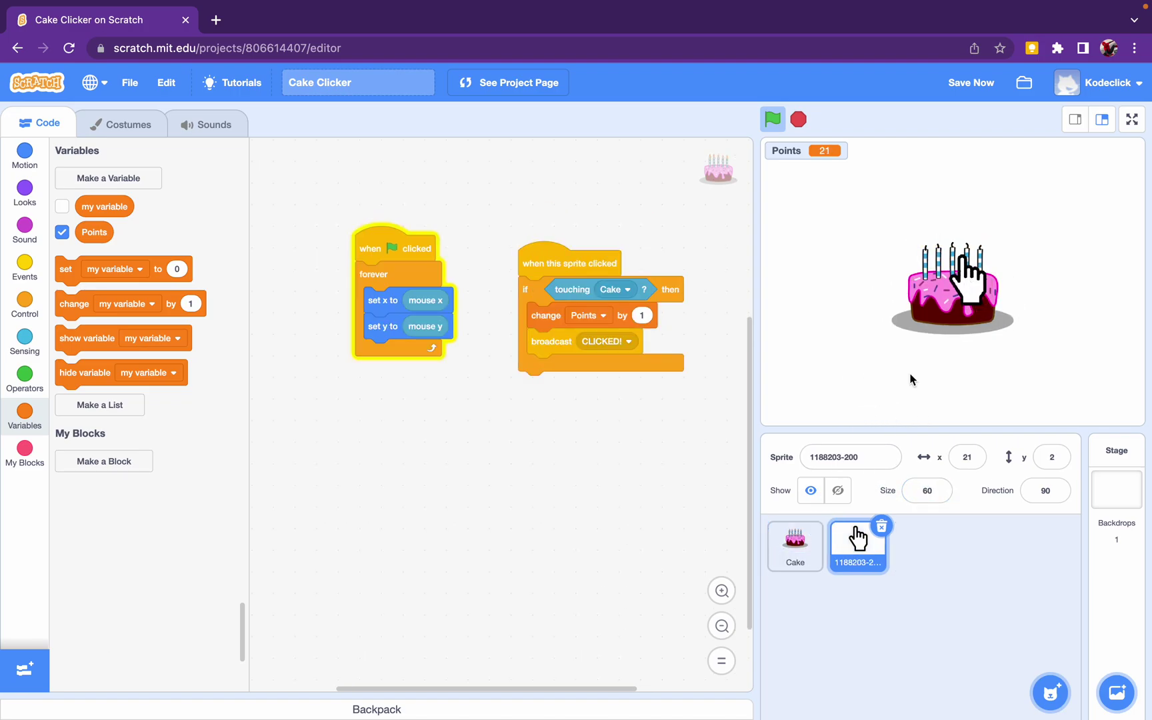
{"action": "left_click", "coordinate": [795, 540]}
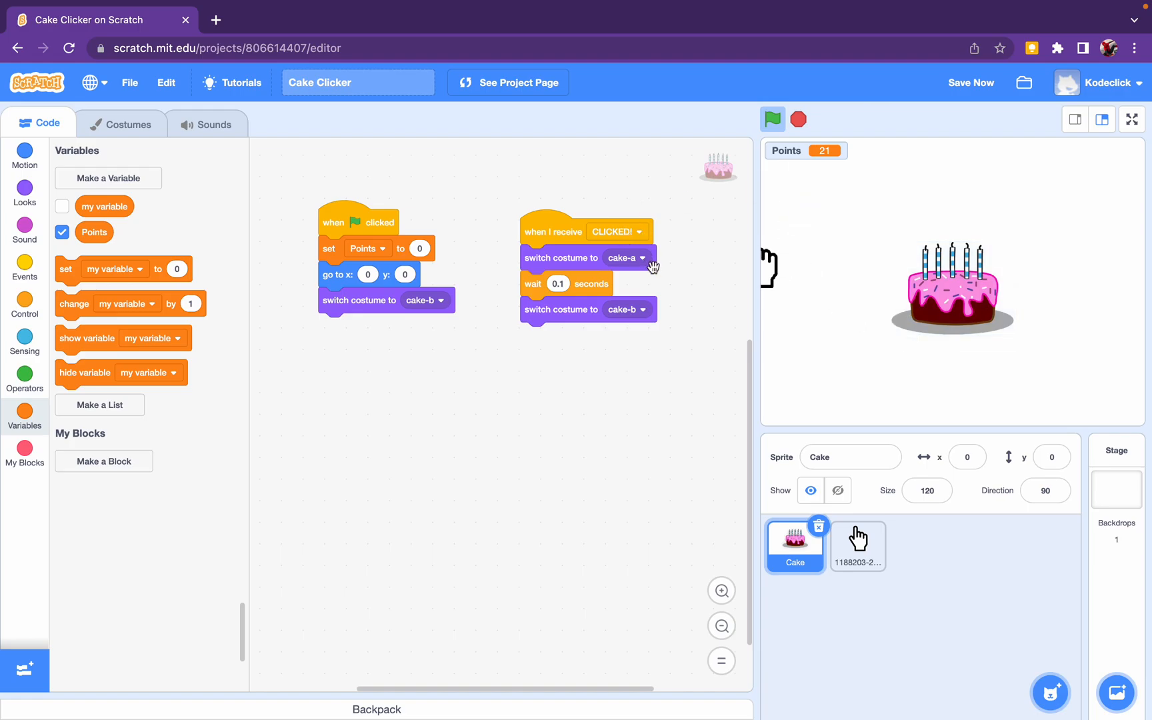
- Add 'set size to 80 %' after switching to cake-a in the CLICKED! script, then run and click to test the shrink
{"action": "left_click", "coordinate": [24, 189]}
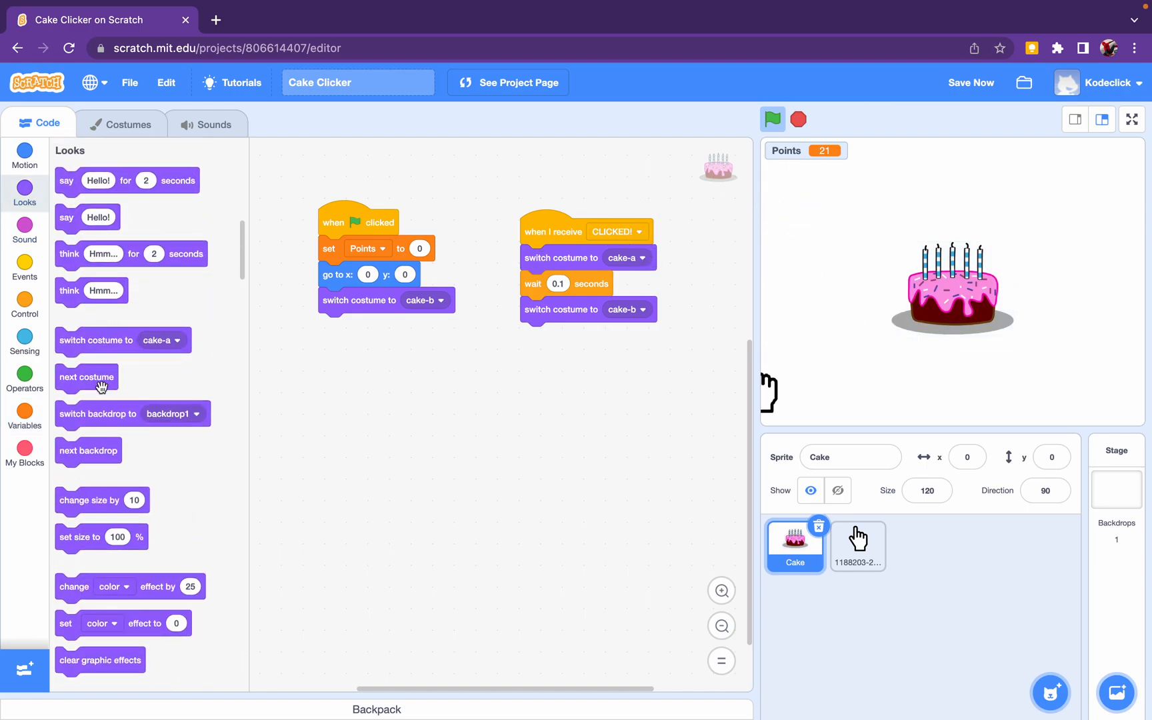
{"action": "scroll", "coordinate": [101, 386], "scroll_direction": "down", "scroll_amount": 5}
{"action": "scroll", "coordinate": [101, 385], "scroll_direction": "down", "scroll_amount": 4}
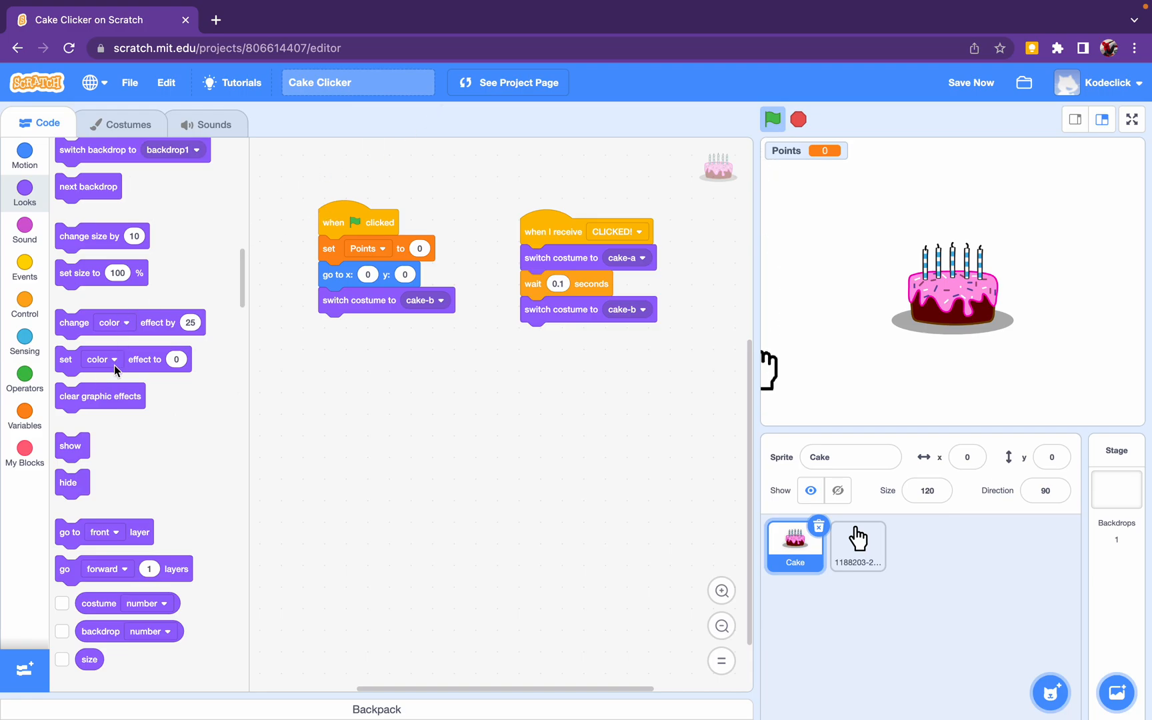
{"action": "left_click_drag", "start_coordinate": [79, 273], "coordinate": [546, 297]}
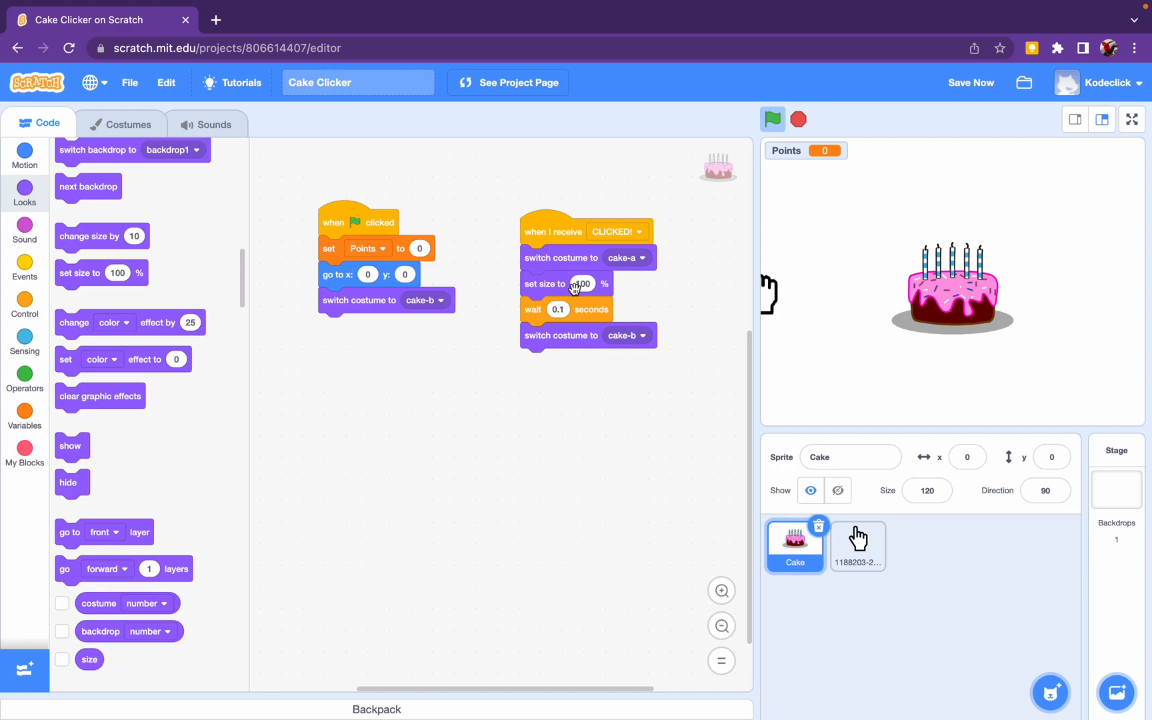
{"action": "left_click", "coordinate": [581, 284]}
{"action": "type", "text": "7"}
{"action": "left_click", "coordinate": [772, 119]}
{"action": "left_click", "coordinate": [951, 288]}
{"action": "left_click", "coordinate": [952, 288]}
{"action": "left_click", "coordinate": [953, 288]}
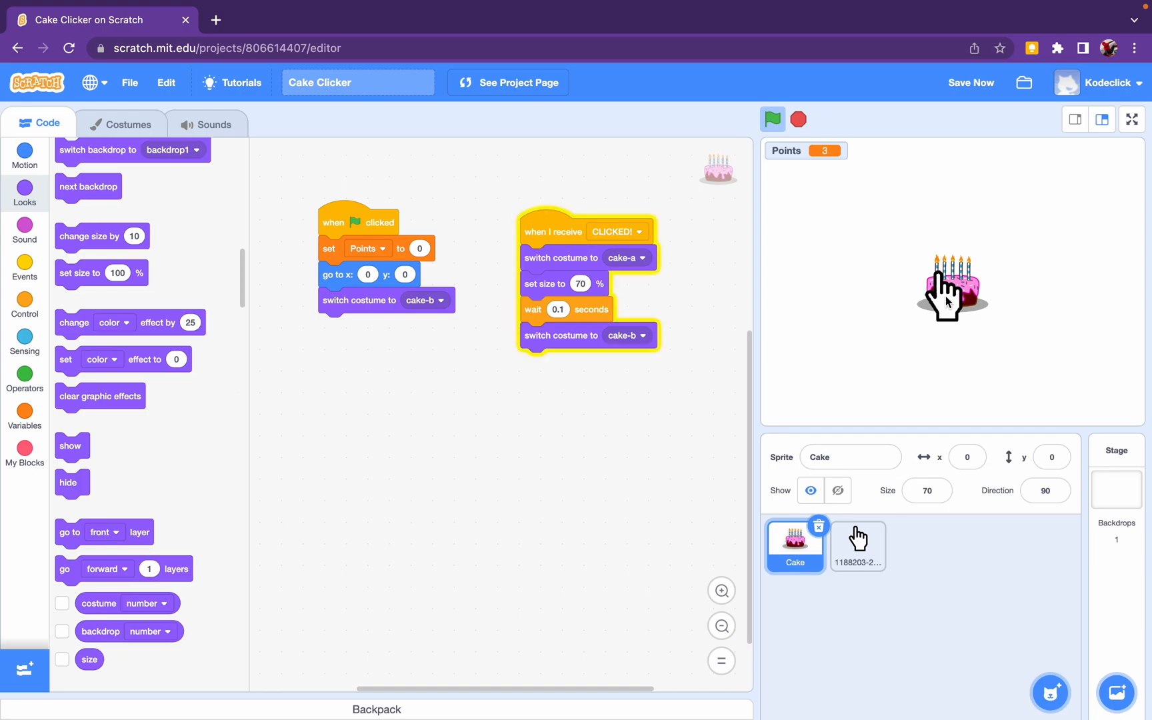
{"action": "left_click", "coordinate": [857, 540]}
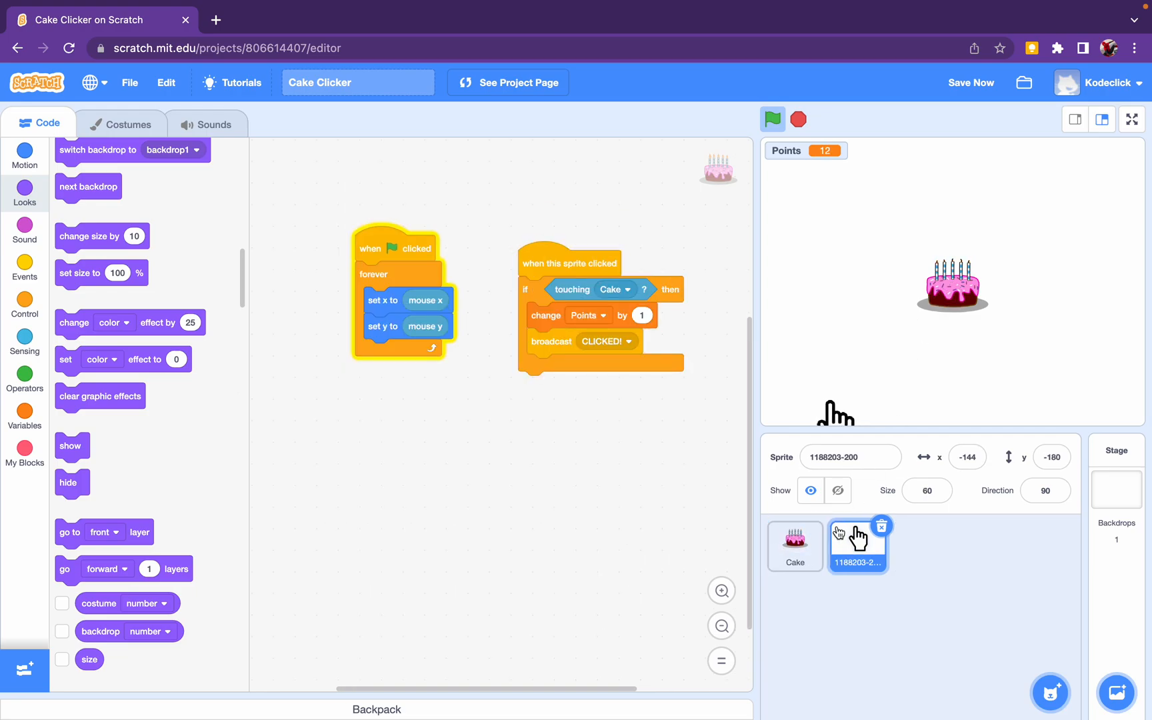
{"action": "left_click", "coordinate": [794, 540]}
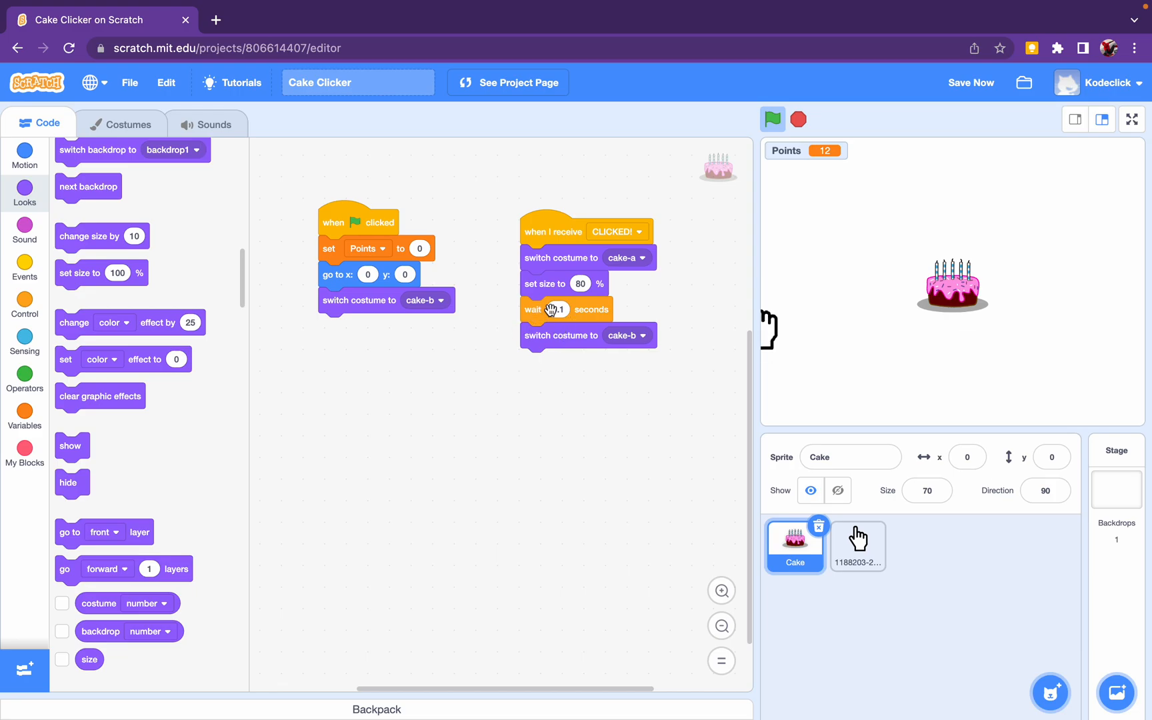
- End the CLICKED! script with 'set size to 100 %' and test the shrink-and-restore
{"action": "left_click_drag", "start_coordinate": [81, 273], "coordinate": [611, 370]}
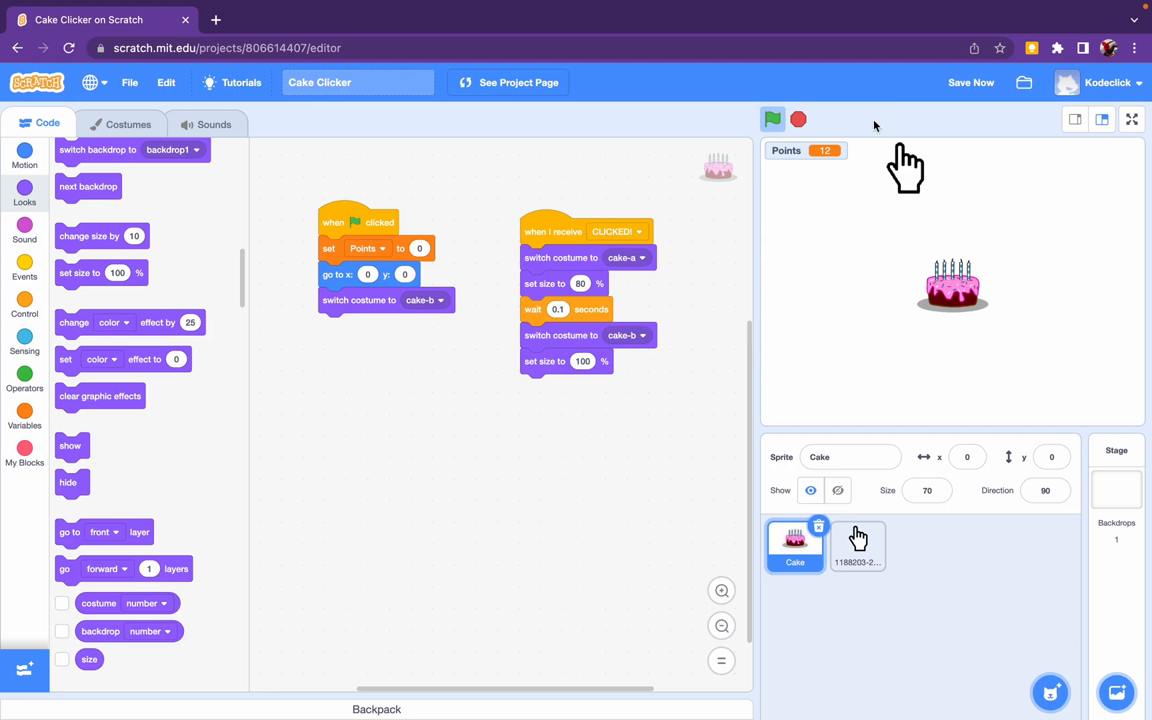
{"action": "left_click", "coordinate": [773, 119]}
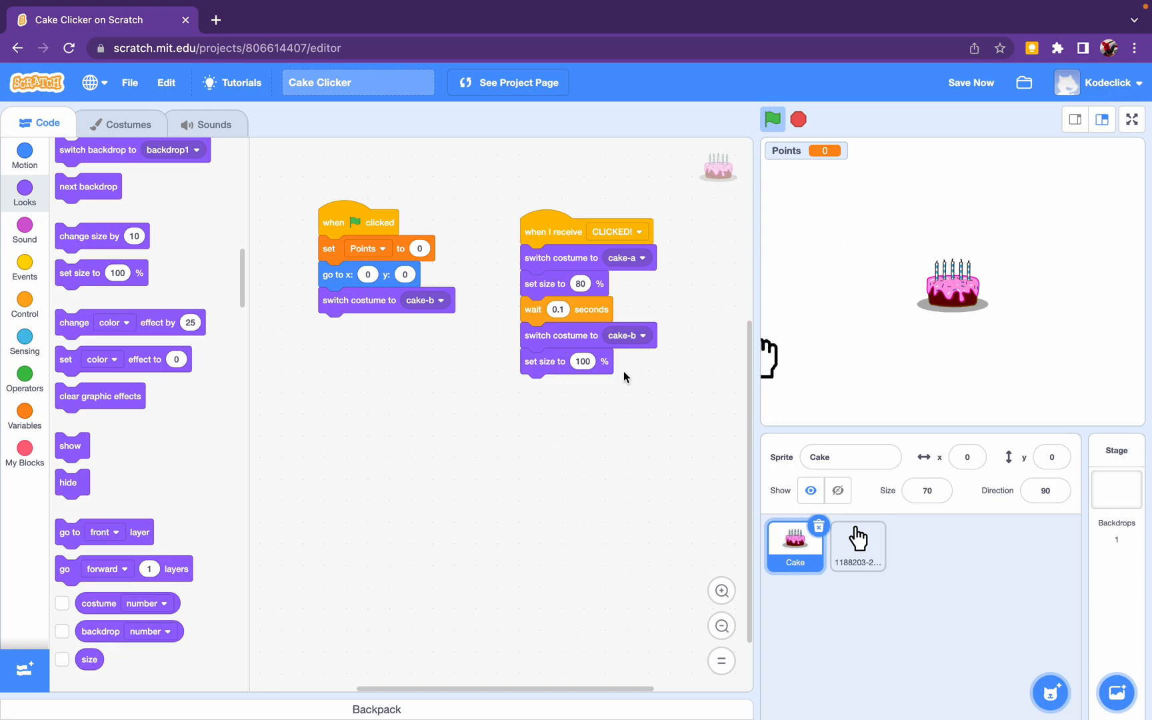
{"action": "left_click", "coordinate": [952, 287]}
- Add 'set size to 100 %' under the green-flag hat and run a final test click
{"action": "left_click_drag", "start_coordinate": [79, 273], "coordinate": [343, 243]}
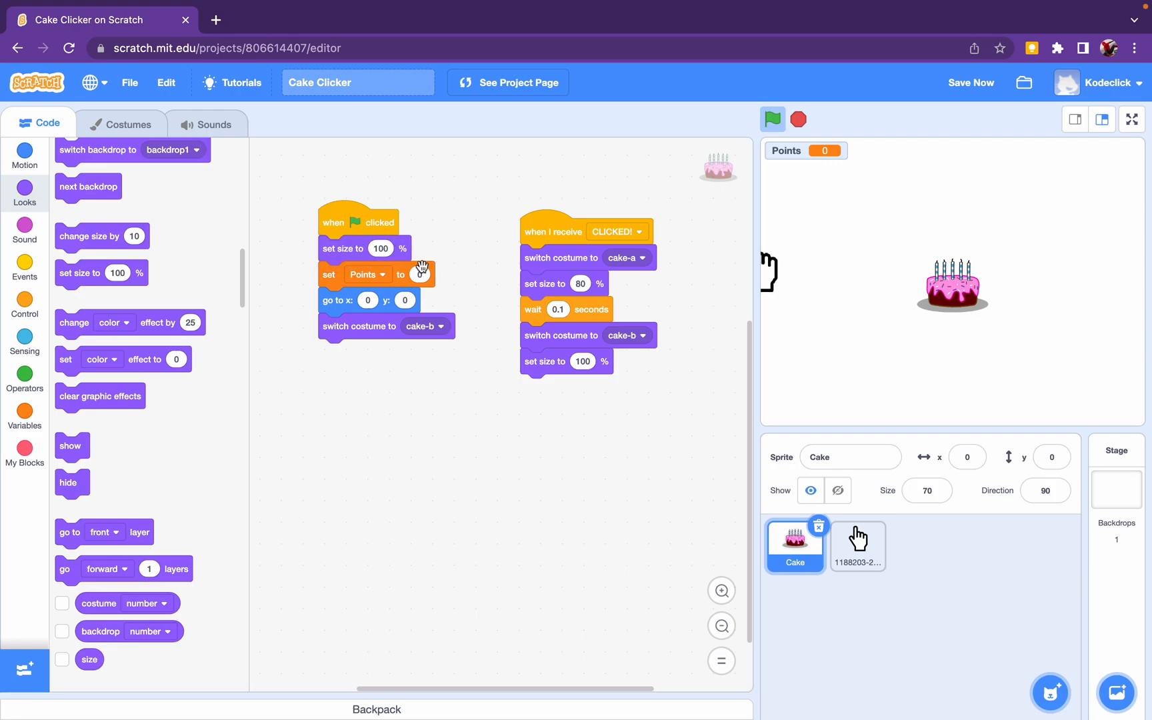
{"action": "left_click", "coordinate": [772, 120]}
{"action": "left_click", "coordinate": [952, 287]}
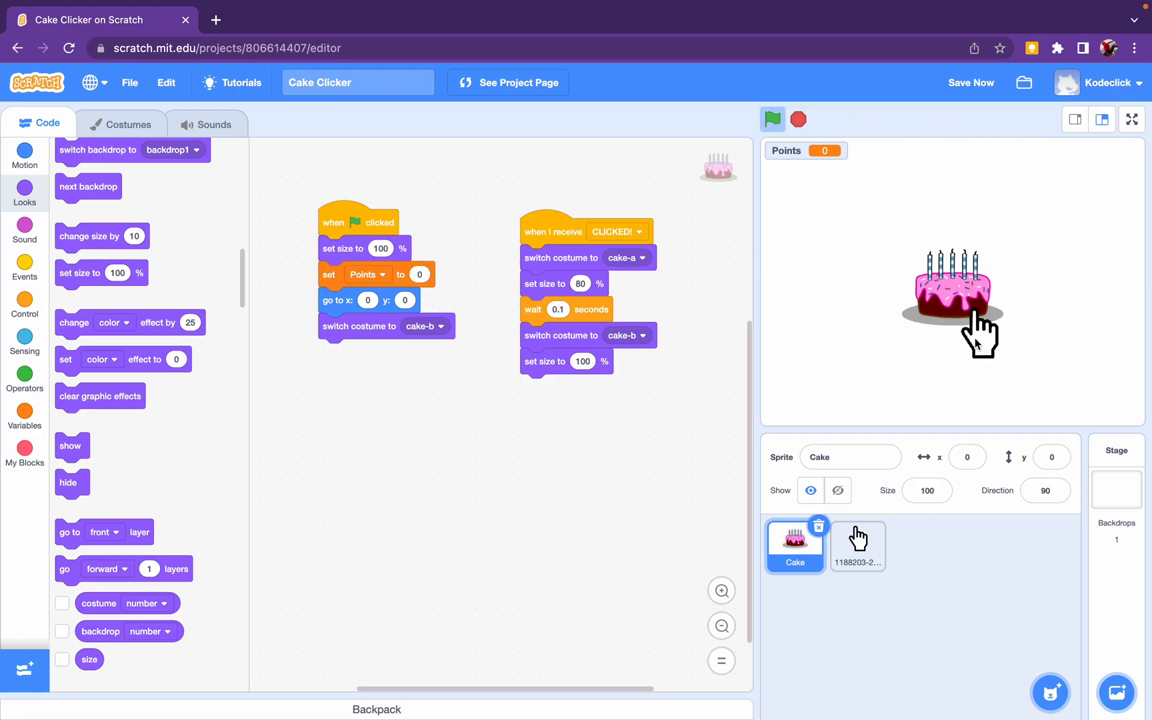
- Play the finished clicker, clicking the cake rapidly until Points reaches 68
{"action": "double_click", "coordinate": [932, 290]}
{"action": "triple_click", "coordinate": [954, 299]}
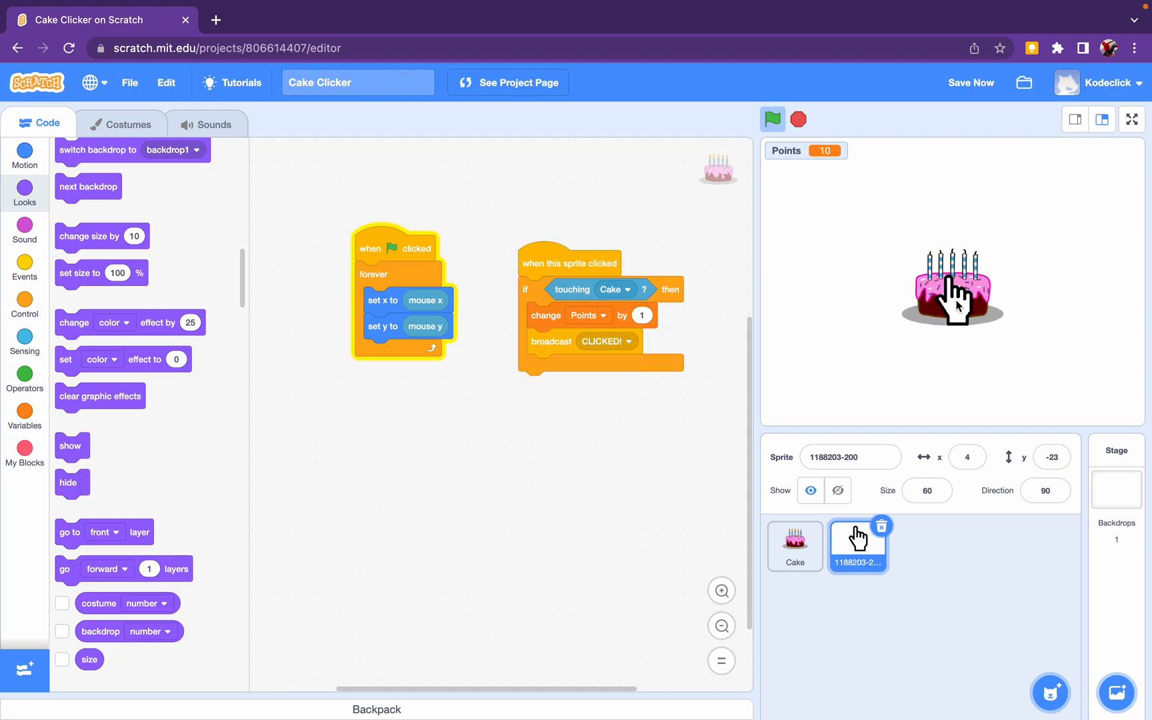
{"action": "triple_click", "coordinate": [957, 302]}
{"action": "triple_click", "coordinate": [957, 305]}
{"action": "triple_click", "coordinate": [957, 295]}
{"action": "double_click", "coordinate": [957, 290]}
{"action": "triple_click", "coordinate": [957, 289]}
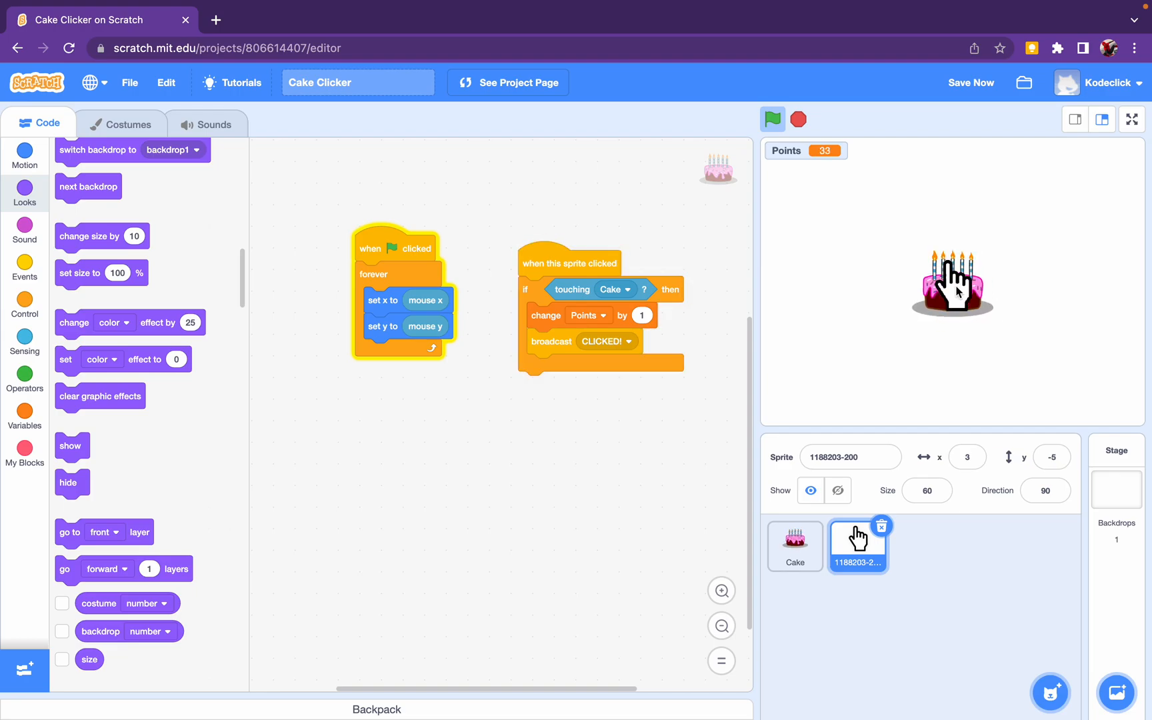
{"action": "triple_click", "coordinate": [954, 291]}
{"action": "double_click", "coordinate": [927, 289]}
{"action": "double_click", "coordinate": [969, 333]}
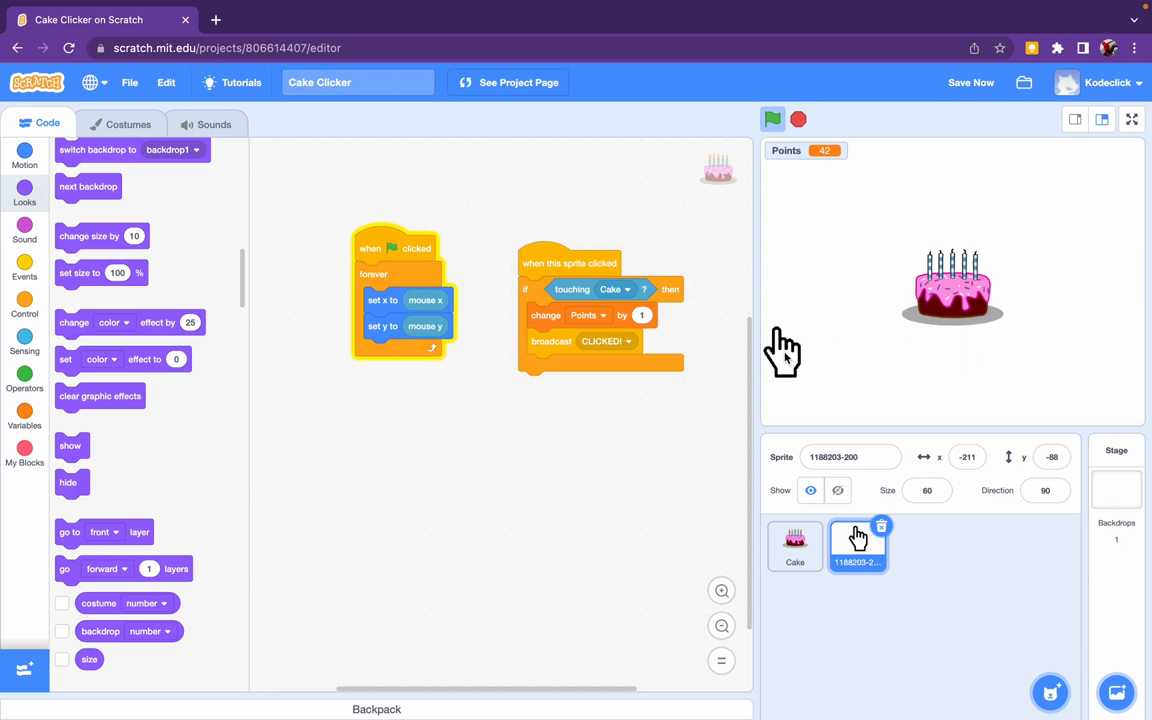
{"action": "left_click", "coordinate": [954, 290]}
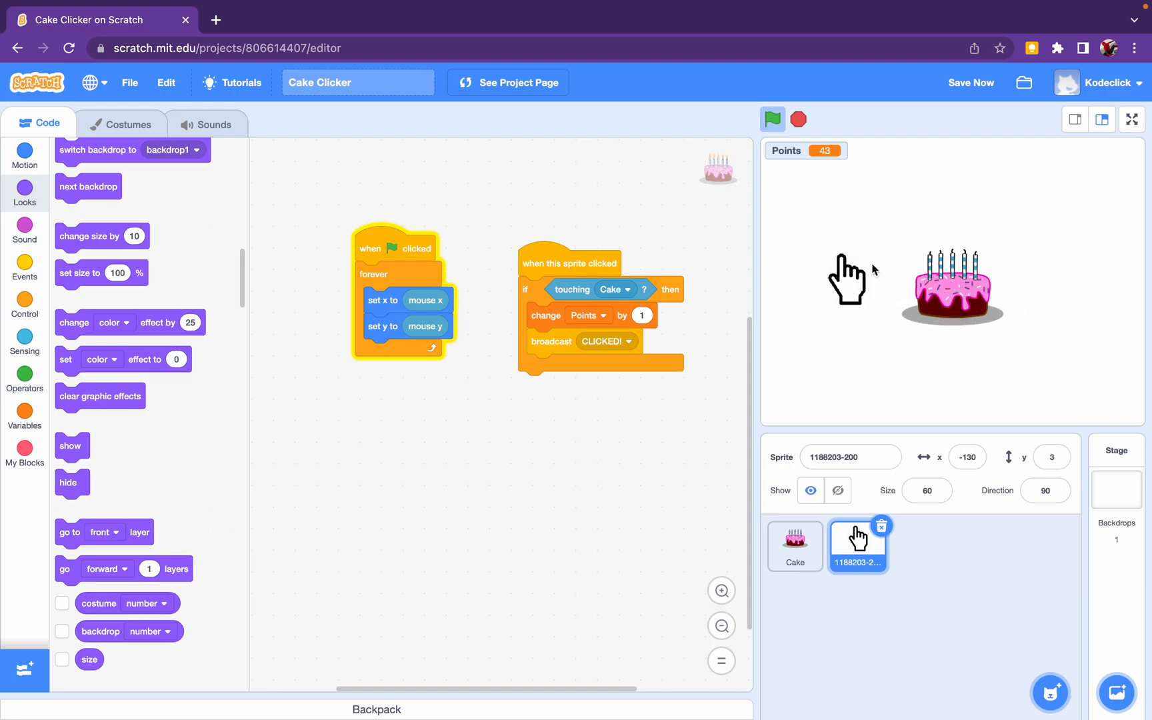
{"action": "left_click", "coordinate": [936, 279]}
{"action": "left_click", "coordinate": [949, 292]}
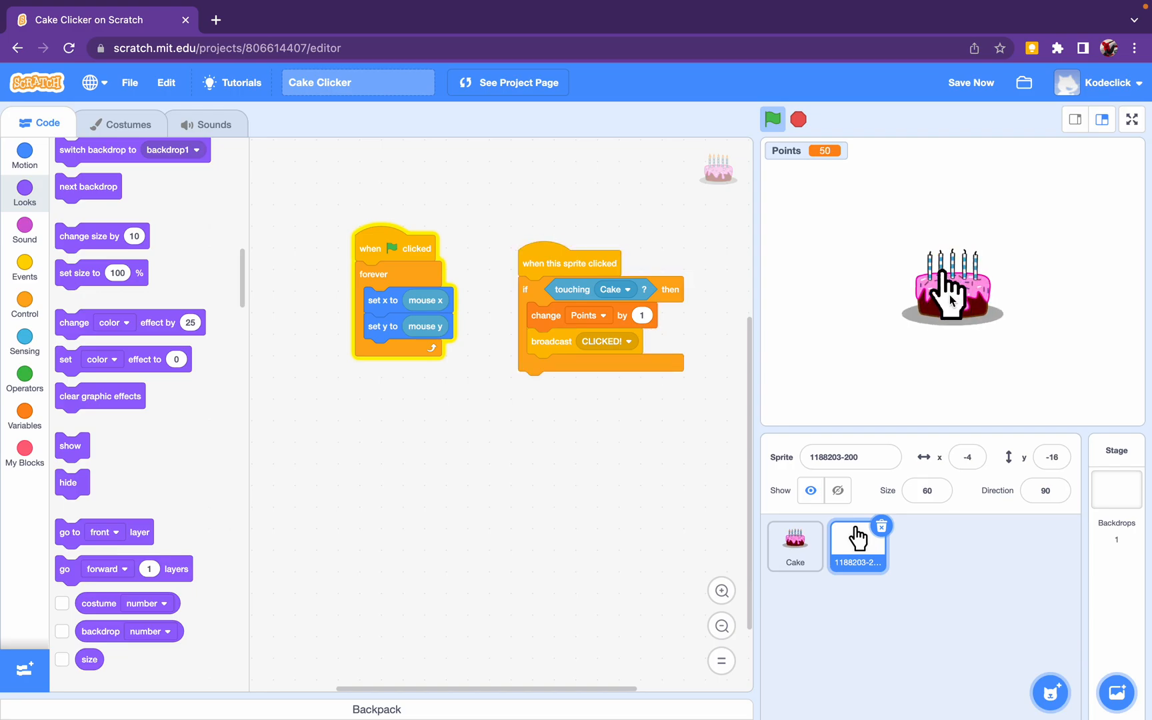
{"action": "left_click", "coordinate": [949, 295]}
{"action": "left_click", "coordinate": [950, 294]}
{"action": "left_click", "coordinate": [950, 294]}
{"action": "left_click", "coordinate": [949, 294]}
{"action": "left_click", "coordinate": [949, 295]}
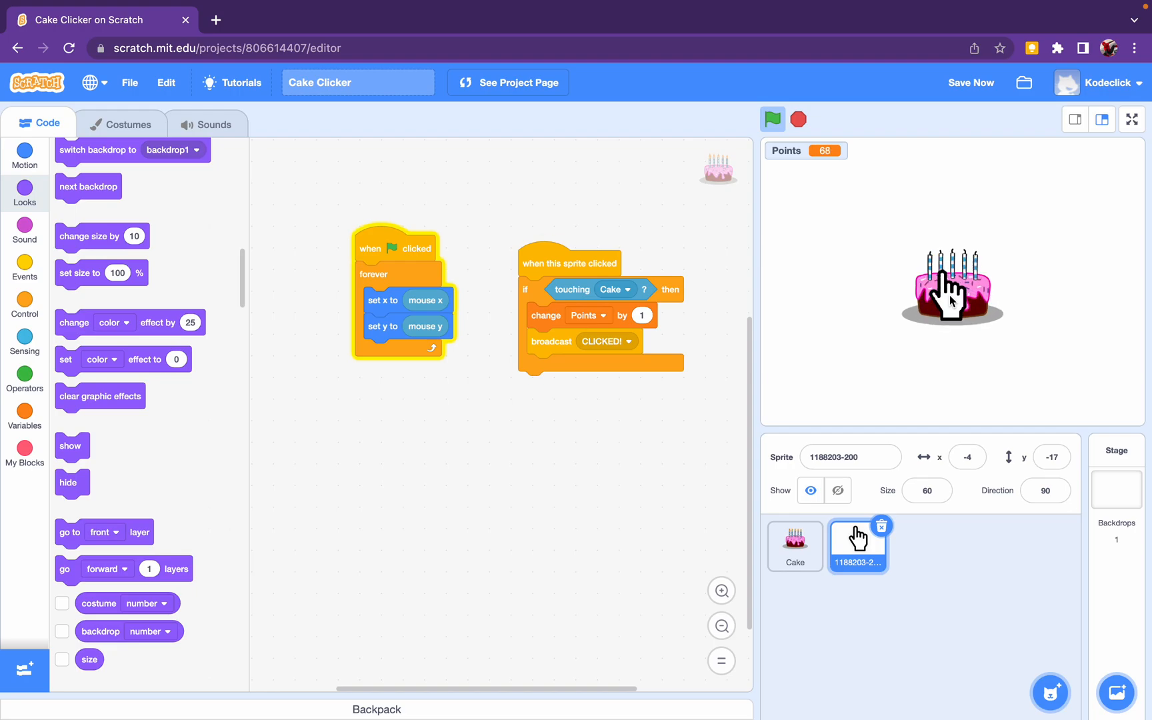